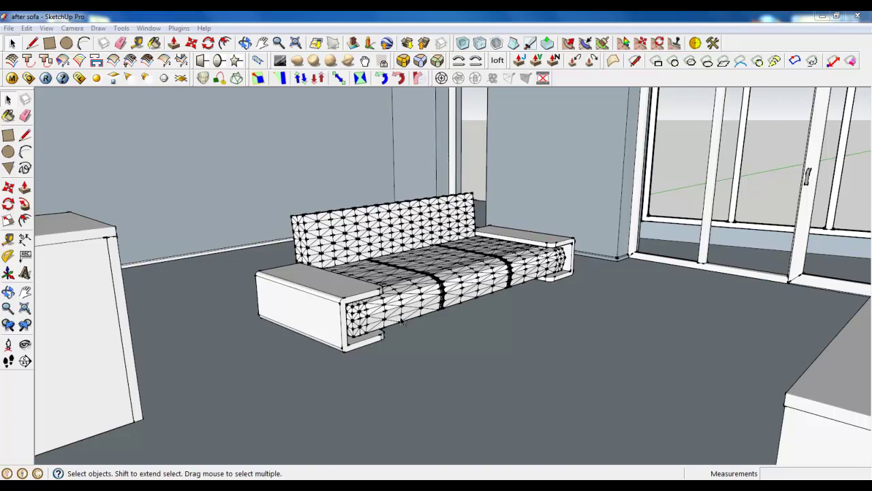
Select the sofa and orbit to an angled view of it.
click(402, 322)
scroll(402, 322, up, 3)
middle_drag(361, 312, 349, 300)
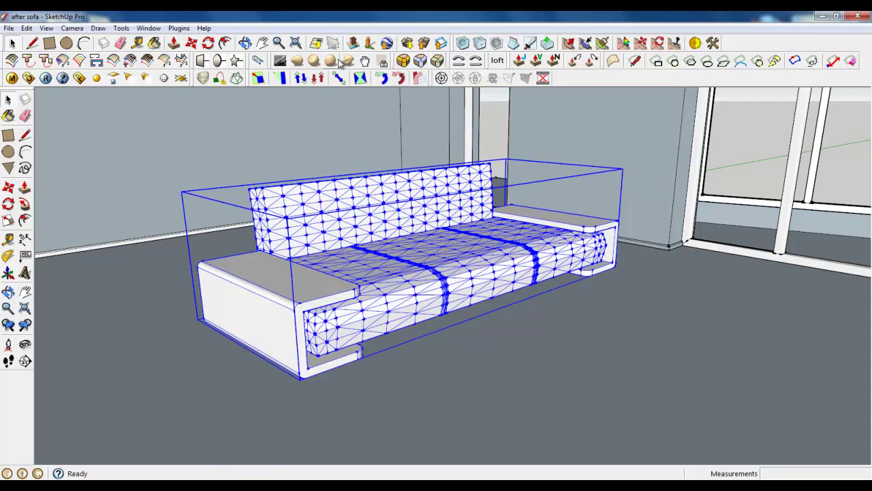
scroll(389, 156, up, 5)
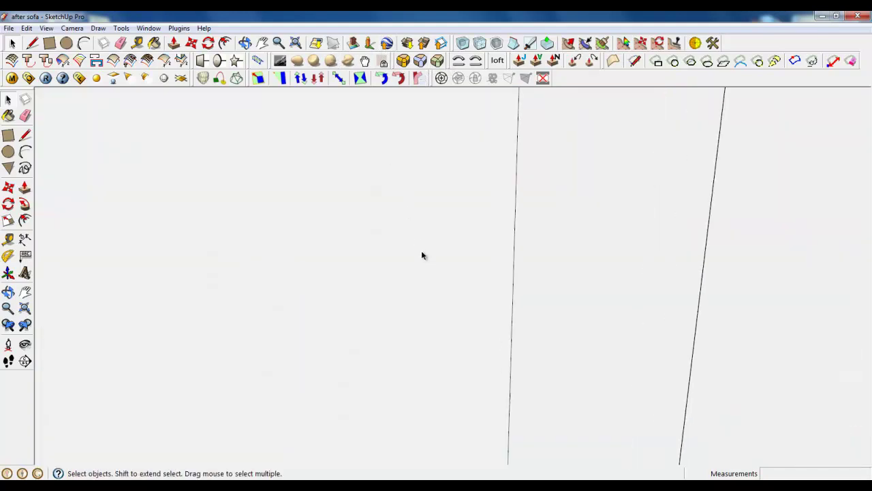
middle_drag(389, 156, 418, 191)
scroll(418, 191, down, 3)
scroll(422, 196, down, 3)
middle_drag(418, 270, 404, 302)
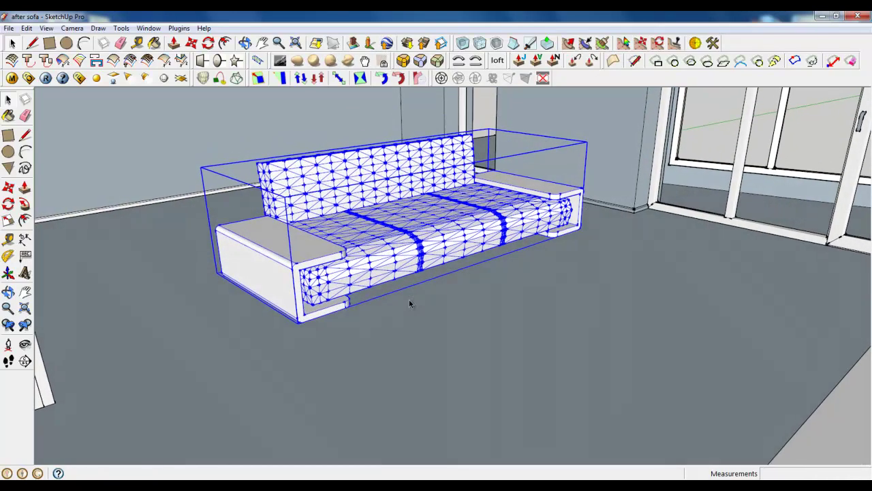
Open the sofa group and draw a rectangle on the floor in front of the seat.
double_click(341, 233)
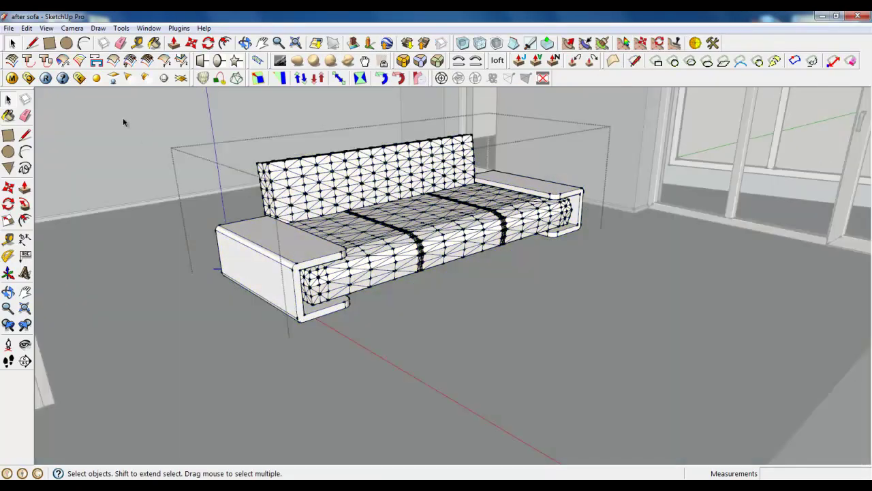
click(54, 45)
click(354, 314)
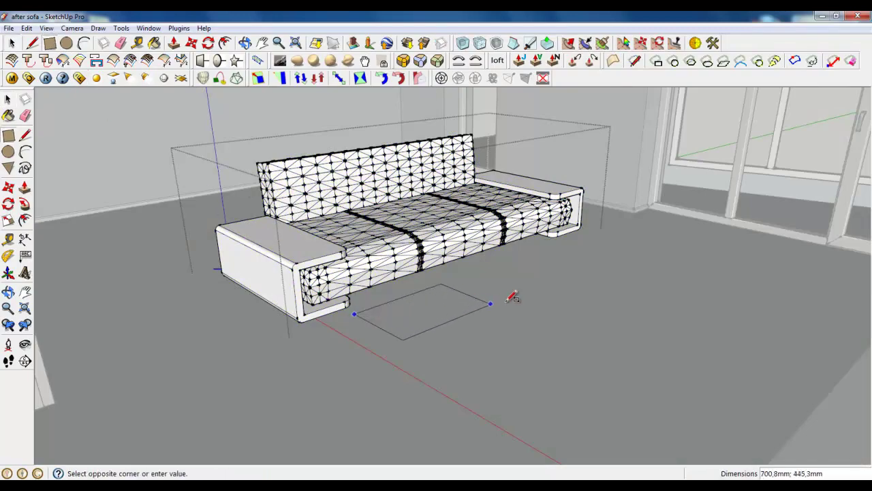
click(537, 299)
mouse_move(530, 298)
middle_down()
mouse_move(365, 364)
mouse_move(227, 360)
middle_up()
scroll(327, 327, up, 2)
Move the rectangle closer to the sofa and push/pull it into a shallow box.
click(201, 60)
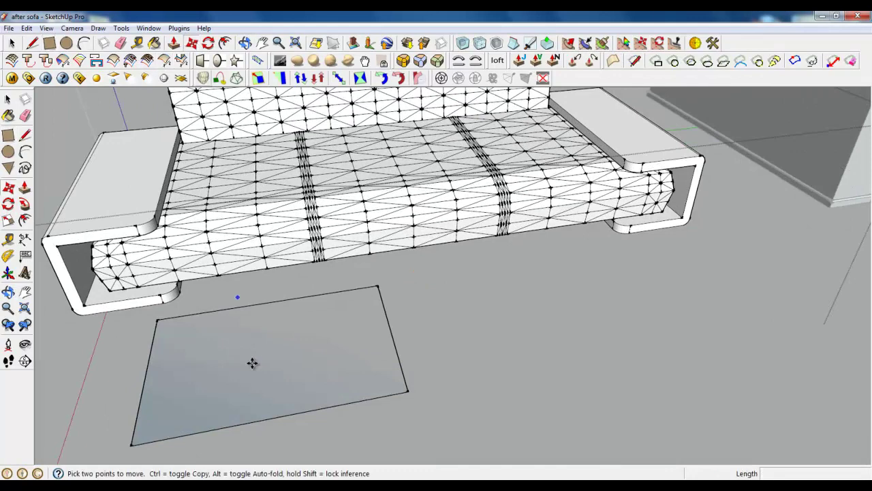
click(253, 374)
click(320, 373)
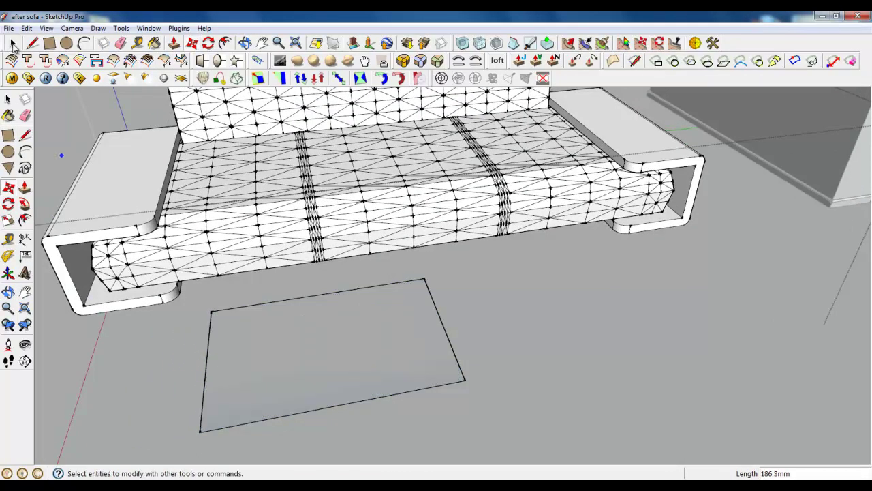
click(12, 43)
click(245, 329)
click(174, 43)
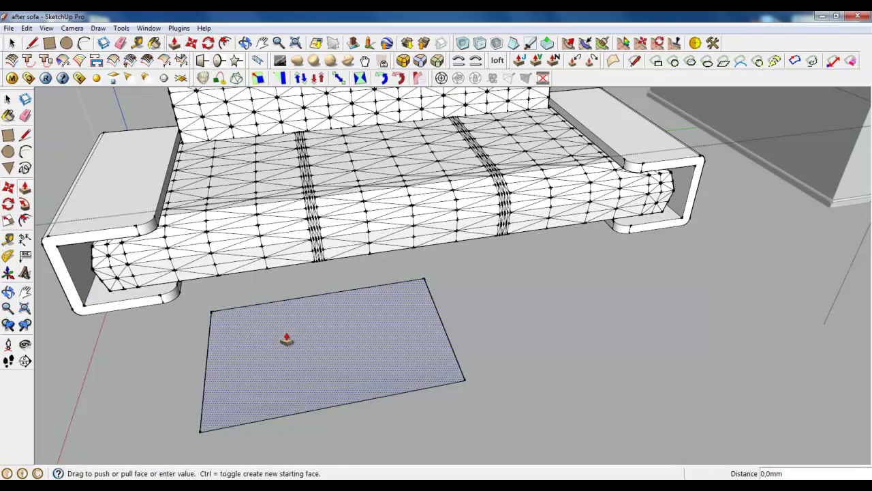
drag(266, 336, 275, 311)
mouse_move(245, 374)
middle_down()
mouse_move(405, 278)
mouse_move(114, 171)
middle_up()
Bevel every edge and corner of the whole box with a 30 mm offset.
click(12, 43)
scroll(246, 409, down, 3)
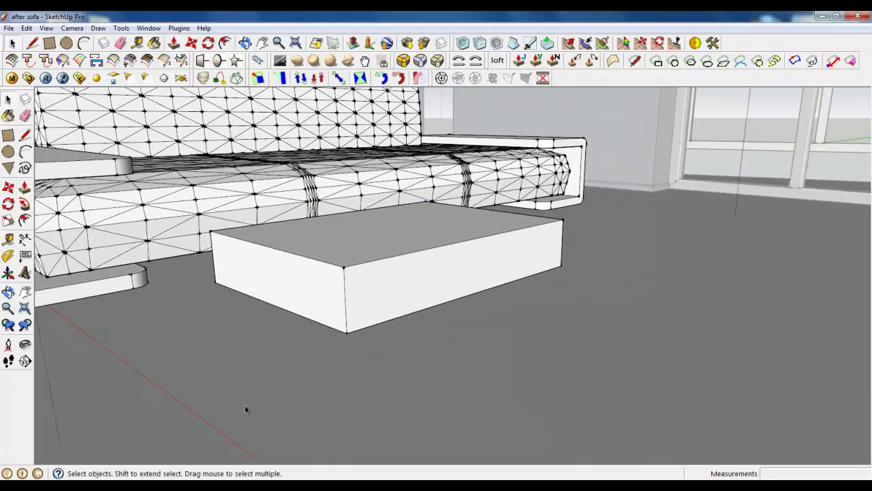
triple_click(378, 285)
scroll(313, 271, up, 2)
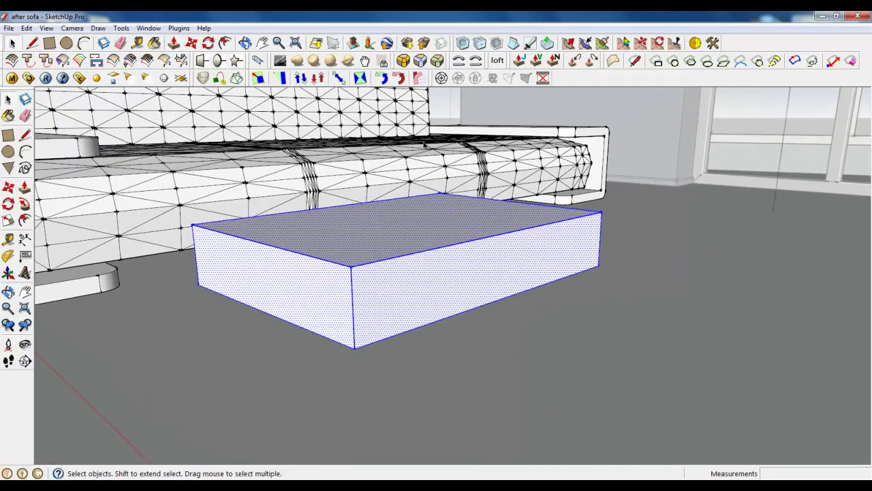
click(438, 62)
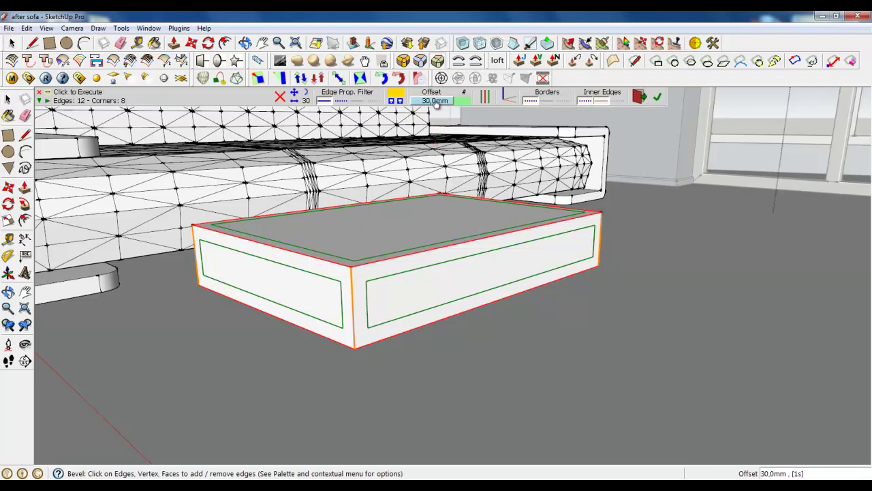
click(652, 100)
key(space)
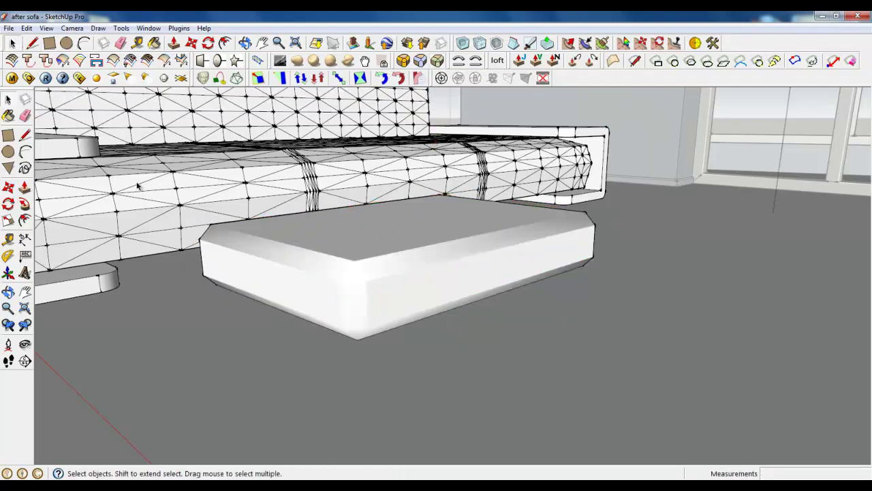
middle_drag(363, 341, 363, 321)
click(429, 327)
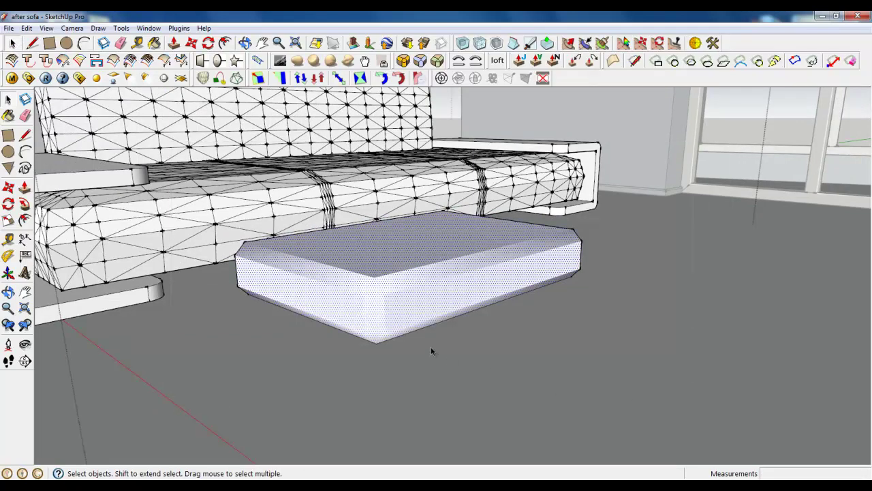
Set Soften/Smooth Edges to 0 degrees on the whole bevelled box.
scroll(426, 339, up, 1)
right_click(395, 232)
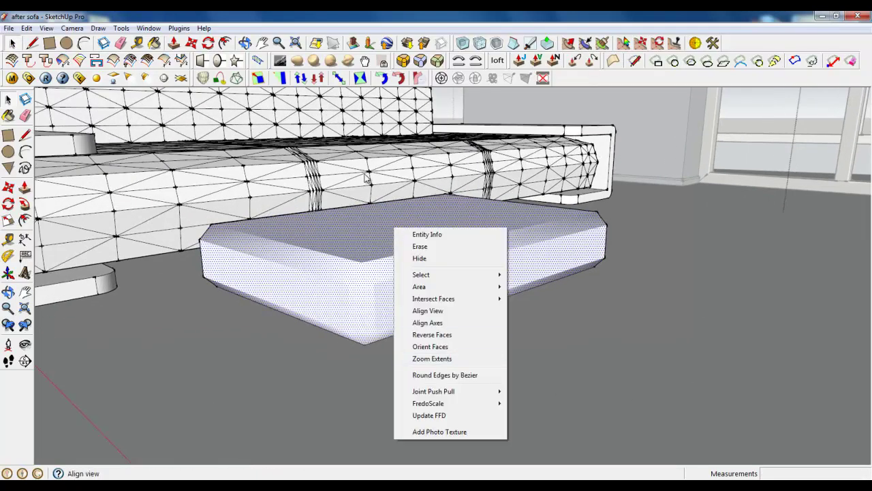
key(Escape)
triple_click(345, 272)
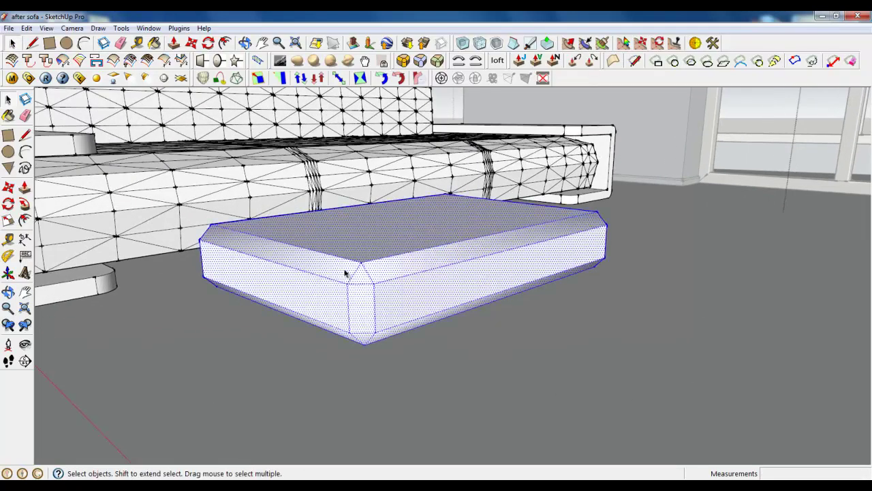
right_click(345, 271)
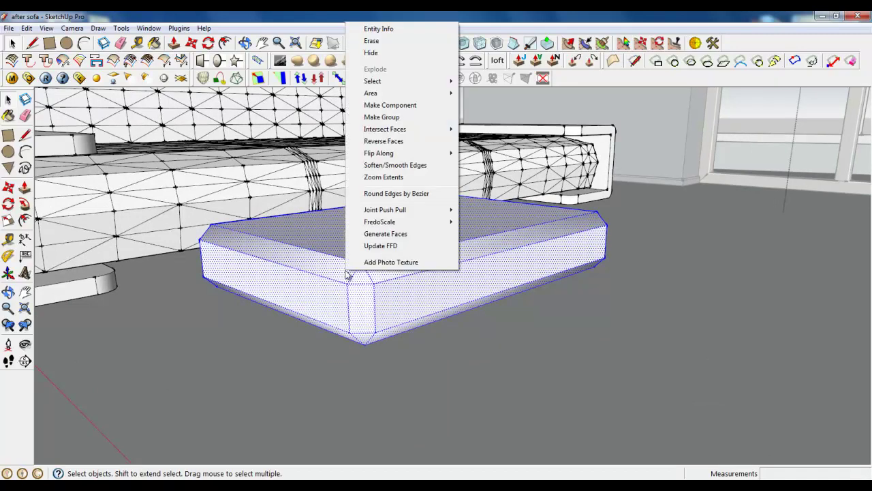
click(384, 165)
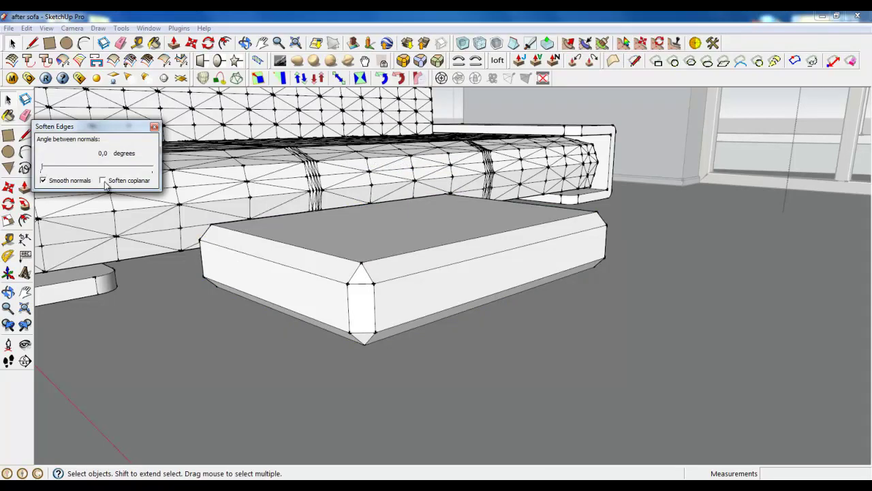
click(154, 128)
middle_drag(273, 225, 293, 237)
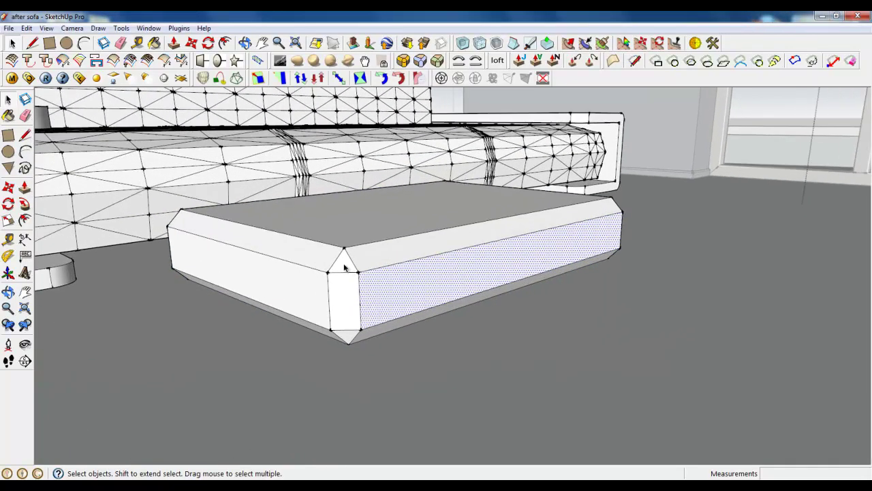
Zoom to the box's front edge and draw a small closed four-sided face with lines.
click(49, 43)
middle_drag(493, 253, 179, 321)
scroll(473, 220, up, 3)
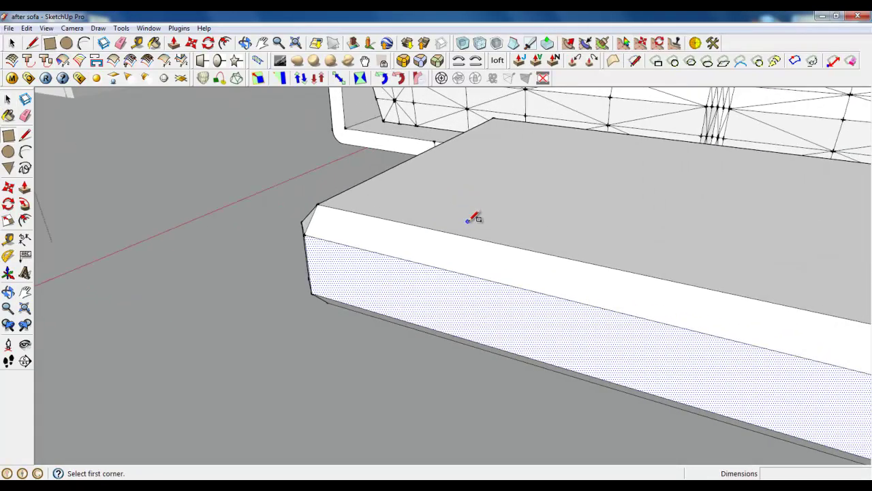
mouse_move(473, 220)
middle_down()
mouse_move(482, 291)
mouse_move(337, 225)
middle_up()
click(31, 43)
scroll(123, 170, down, 3)
scroll(195, 175, up, 3)
scroll(204, 184, up, 2)
scroll(266, 214, up, 2)
scroll(289, 232, up, 1)
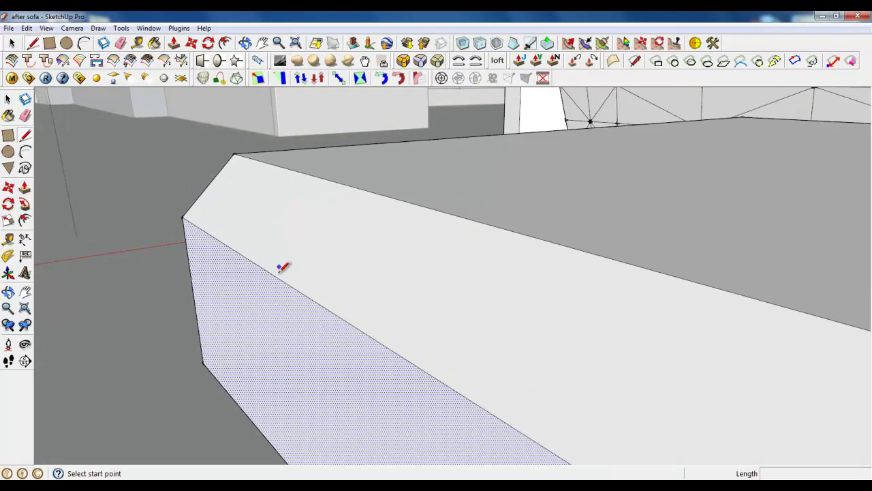
click(278, 276)
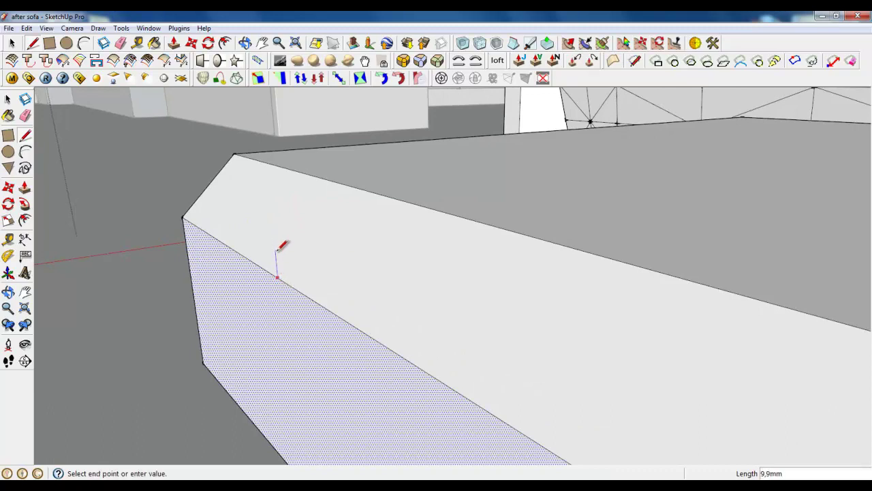
click(275, 253)
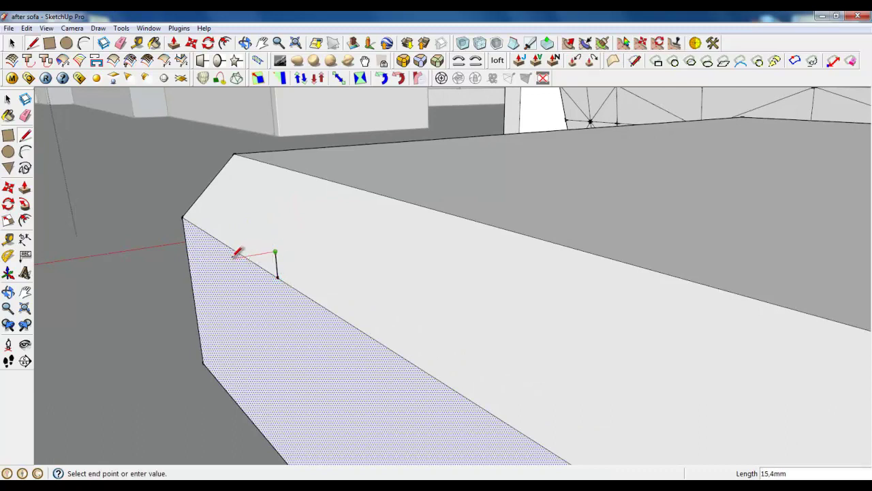
scroll(242, 255, up, 1)
click(240, 257)
click(242, 302)
click(310, 288)
Shift the small face's left edge inward with Move.
middle_drag(296, 278, 293, 250)
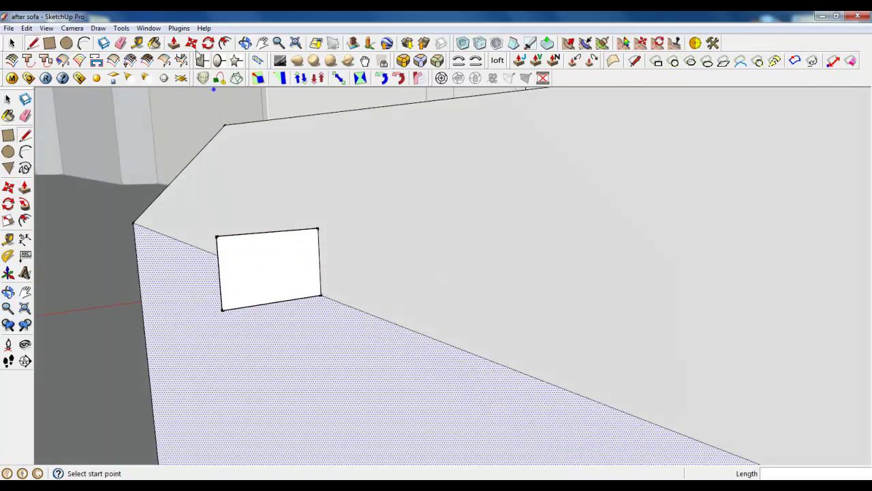
key(m)
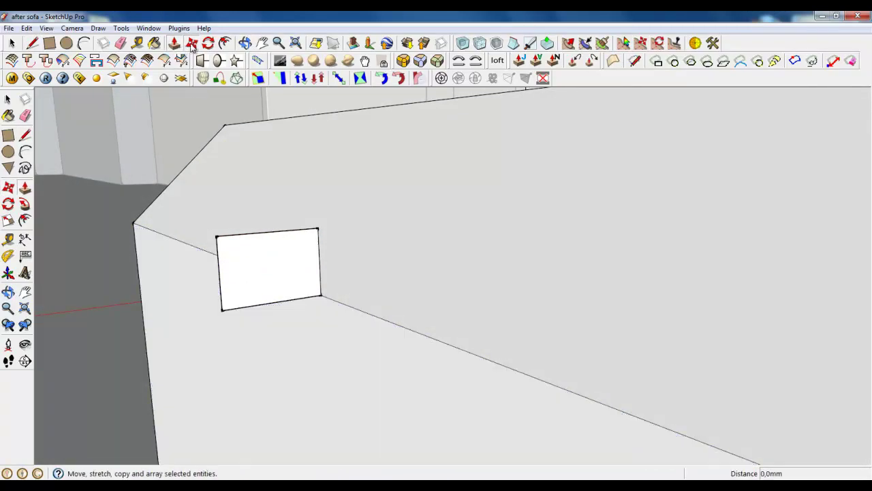
click(220, 265)
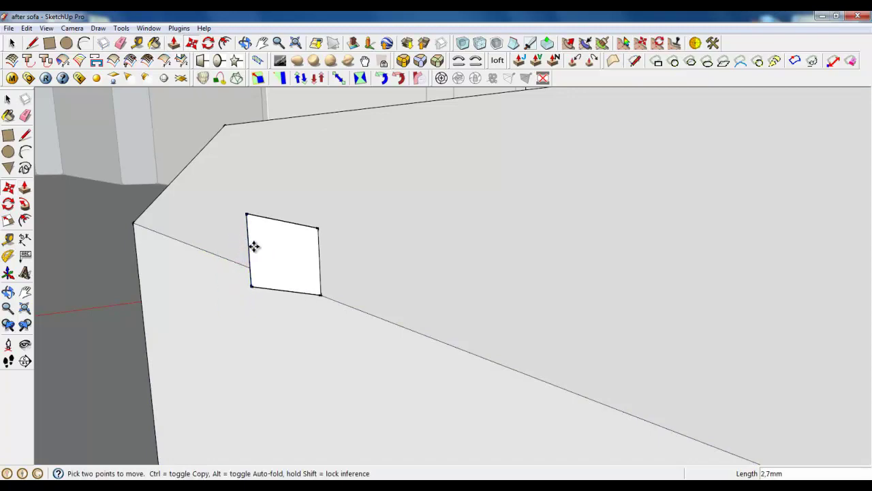
middle_drag(255, 249, 31, 109)
key(space)
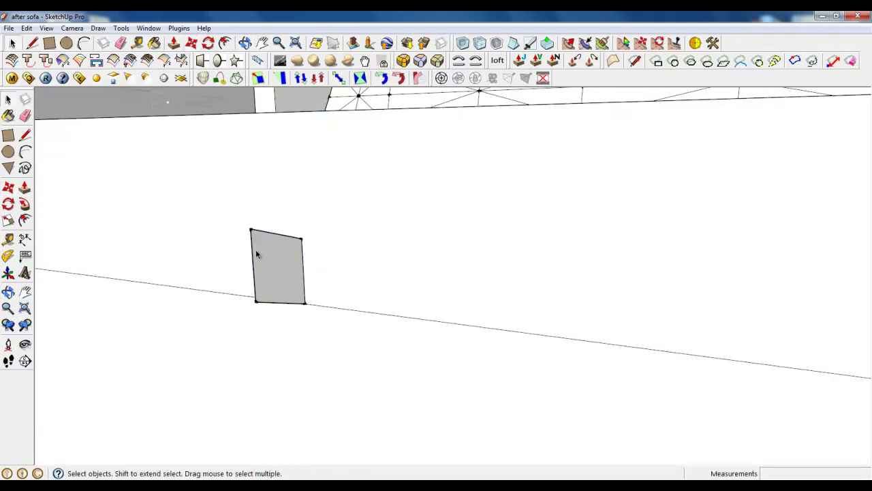
Copy the small square profile down onto the box's bottom edge.
click(259, 254)
click(195, 44)
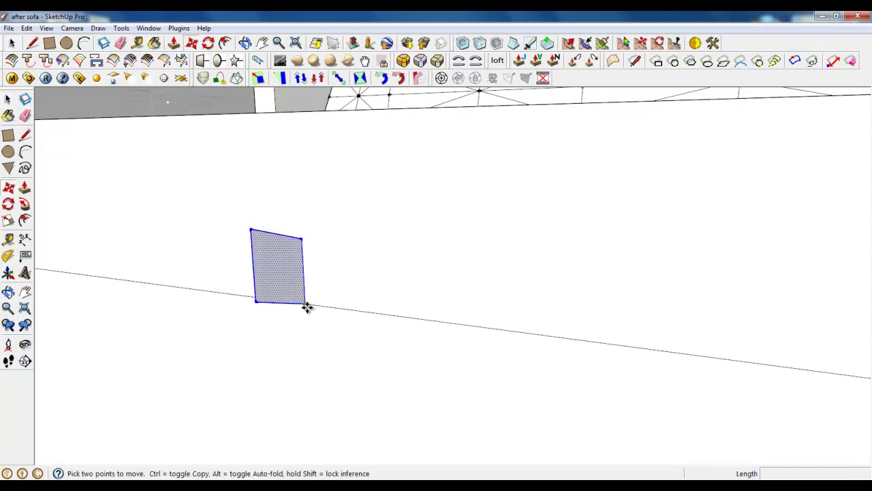
key(ctrl)
click(306, 303)
middle_drag(297, 278, 289, 206)
scroll(289, 206, down, 3)
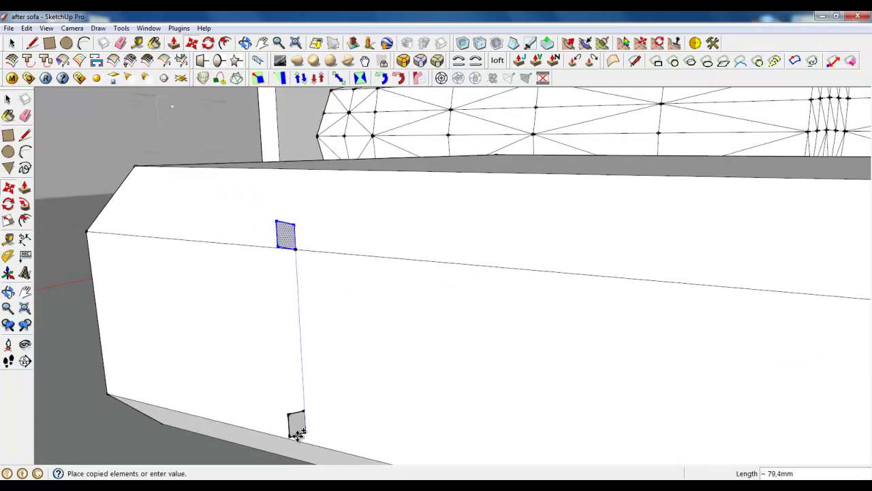
click(294, 435)
Select the upper square plus the top and sloped corner edges as the sweep path.
click(12, 43)
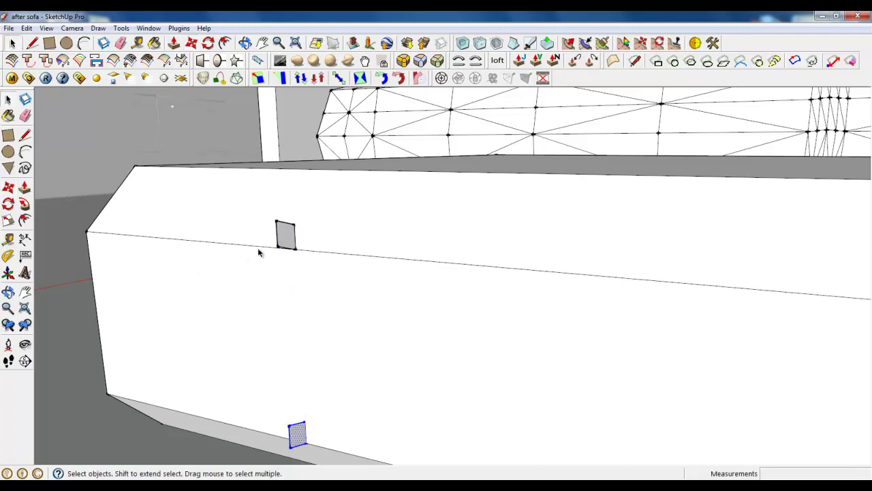
click(261, 248)
click(296, 252)
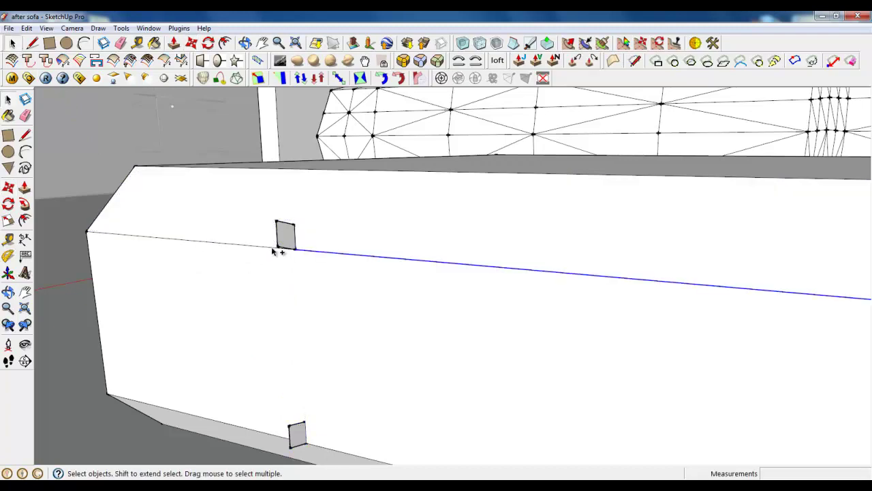
scroll(88, 266, down, 3)
scroll(88, 267, down, 2)
mouse_move(481, 334)
middle_down()
mouse_move(479, 352)
mouse_move(439, 300)
middle_up()
ctrl+click(404, 290)
middle_drag(768, 306, 622, 338)
scroll(428, 369, up, 2)
ctrl+click(352, 301)
scroll(435, 342, down, 3)
Sweep the upper square along the top edges with Follow Me to form the rim.
middle_drag(337, 251, 474, 294)
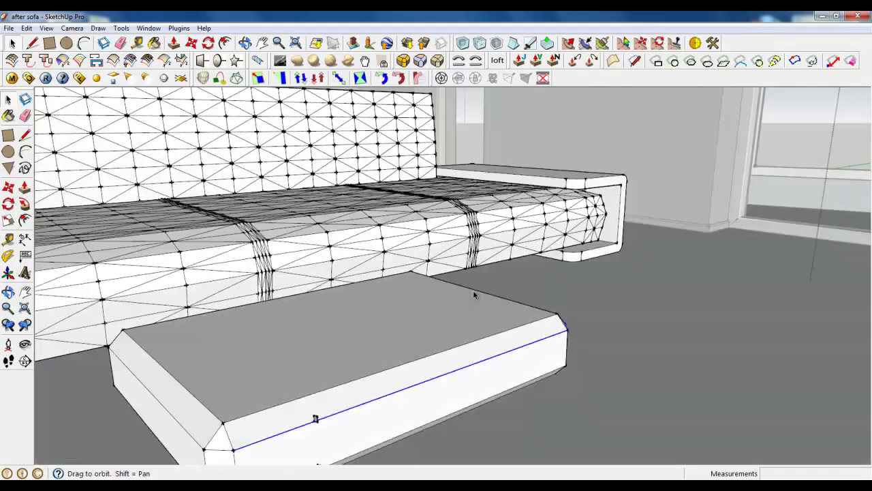
scroll(475, 294, down, 5)
scroll(484, 289, up, 3)
scroll(490, 284, up, 2)
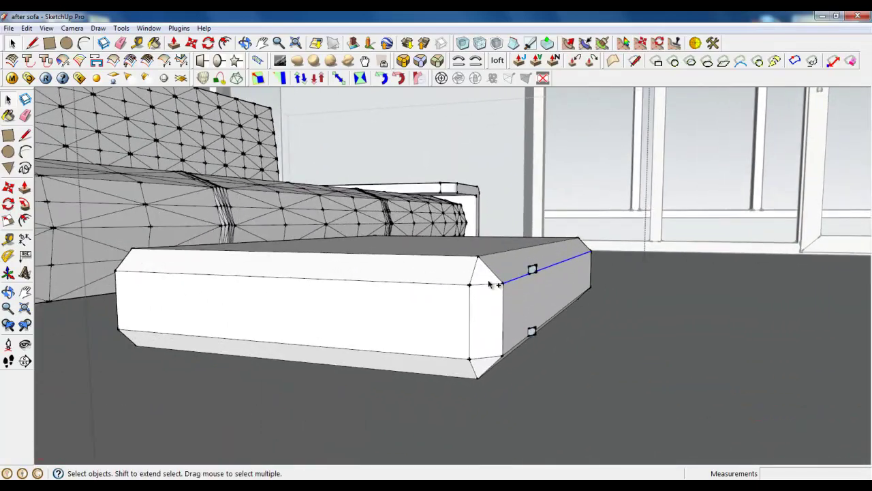
middle_drag(470, 284, 472, 289)
scroll(473, 288, down, 2)
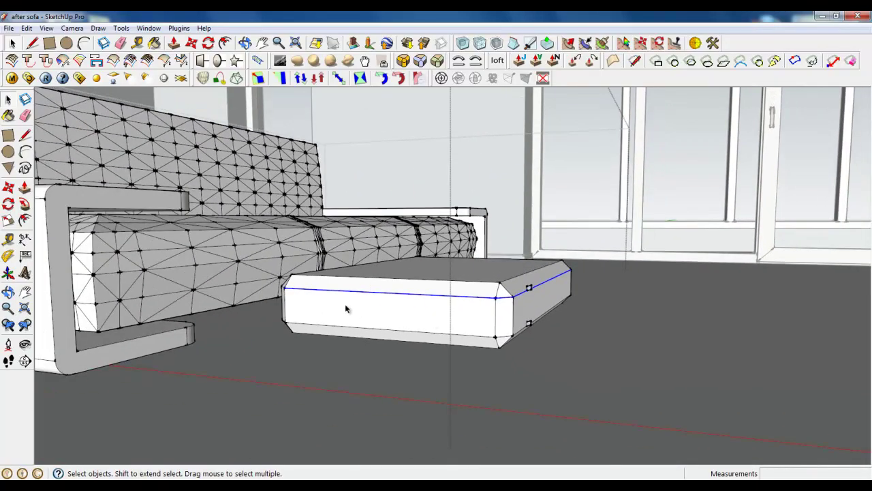
scroll(341, 296, up, 4)
mouse_move(286, 291)
middle_down()
mouse_move(413, 327)
mouse_move(495, 331)
middle_up()
scroll(495, 331, down, 3)
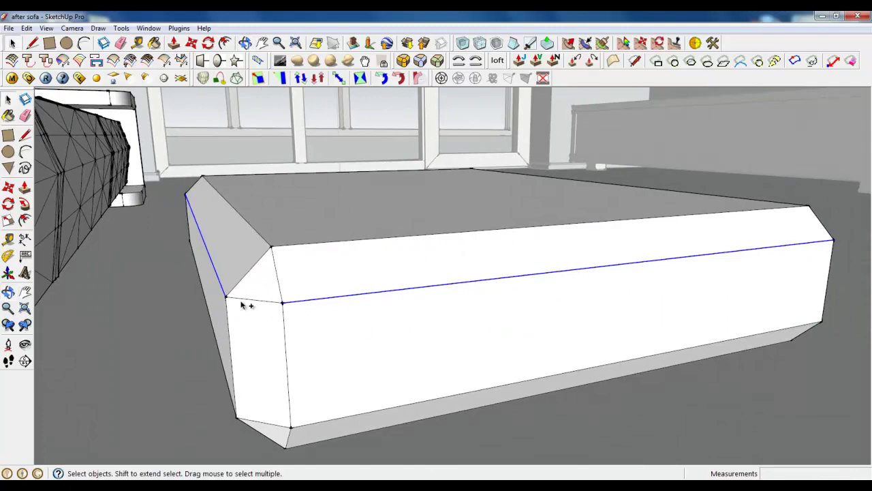
middle_drag(257, 302, 518, 356)
scroll(558, 321, down, 3)
scroll(592, 306, up, 3)
scroll(591, 306, up, 1)
click(25, 203)
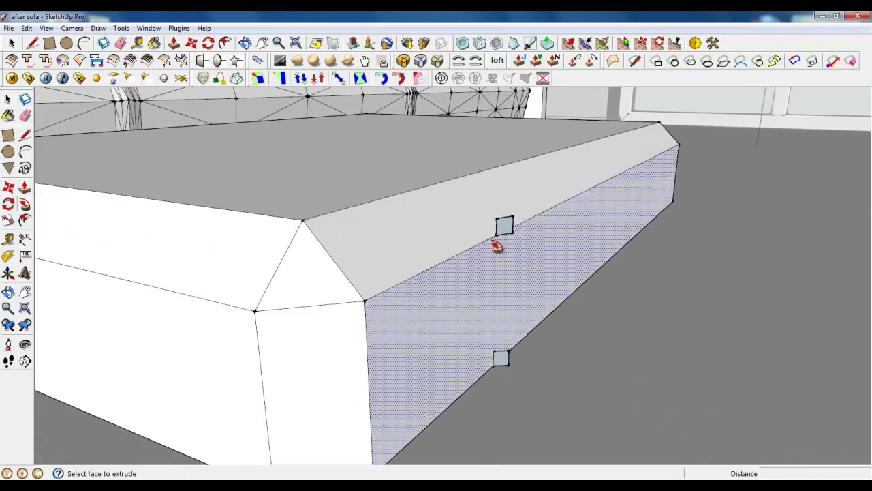
drag(497, 243, 511, 234)
scroll(504, 249, down, 3)
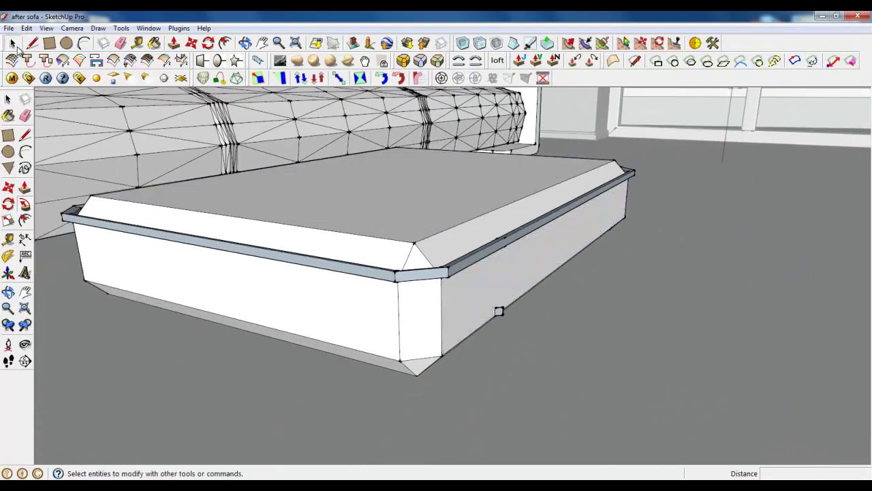
Select the front chamfer face and the bottom edges as the lower path.
click(11, 43)
scroll(435, 362, up, 2)
scroll(407, 355, up, 2)
middle_drag(410, 357, 420, 356)
click(434, 348)
click(438, 353)
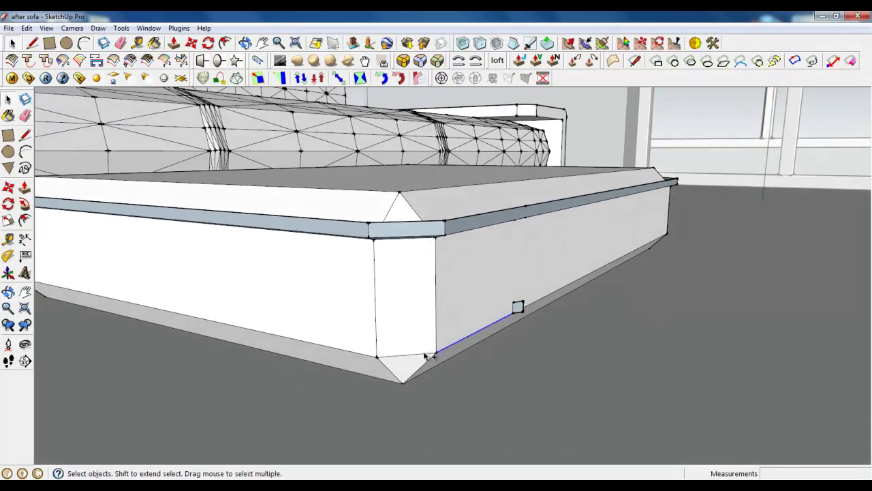
shift+click(362, 353)
Orbit around the cushion to check the selected bottom edges from several sides.
mouse_move(534, 304)
middle_down()
mouse_move(551, 279)
mouse_move(246, 325)
mouse_move(599, 382)
middle_up()
scroll(592, 362, up, 3)
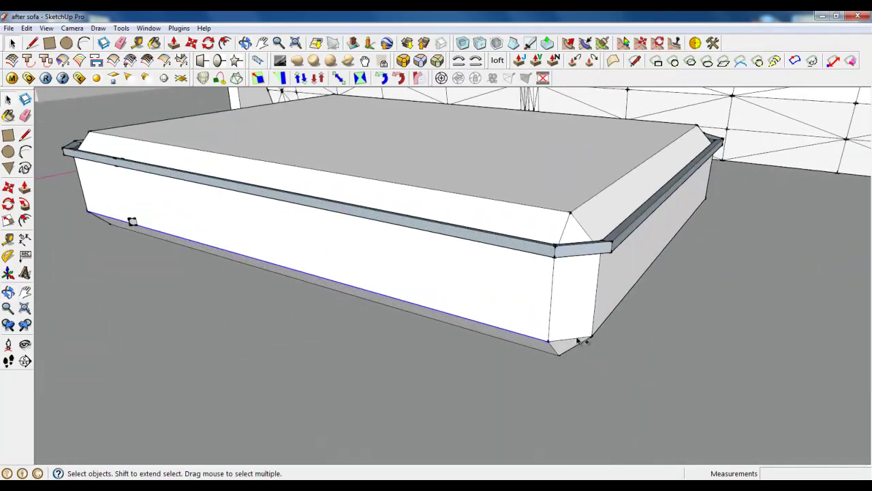
middle_drag(595, 333, 400, 354)
scroll(693, 300, down, 5)
scroll(704, 337, up, 5)
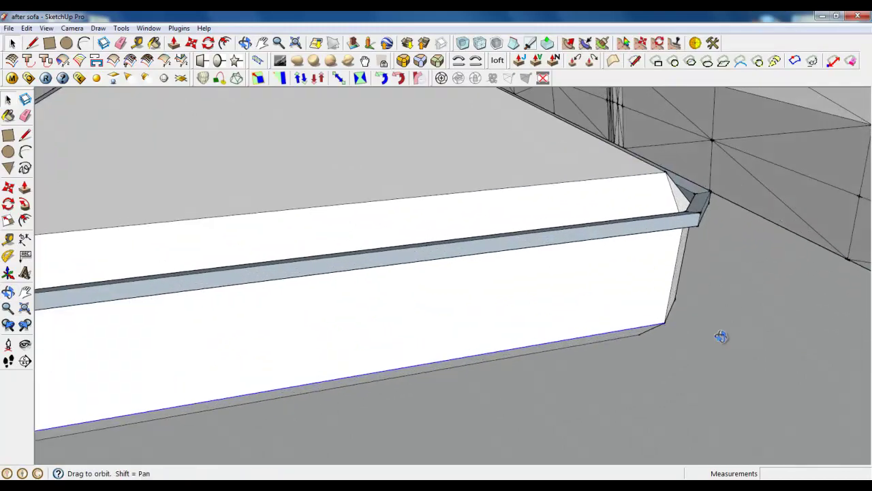
middle_drag(705, 337, 656, 342)
scroll(542, 327, down, 5)
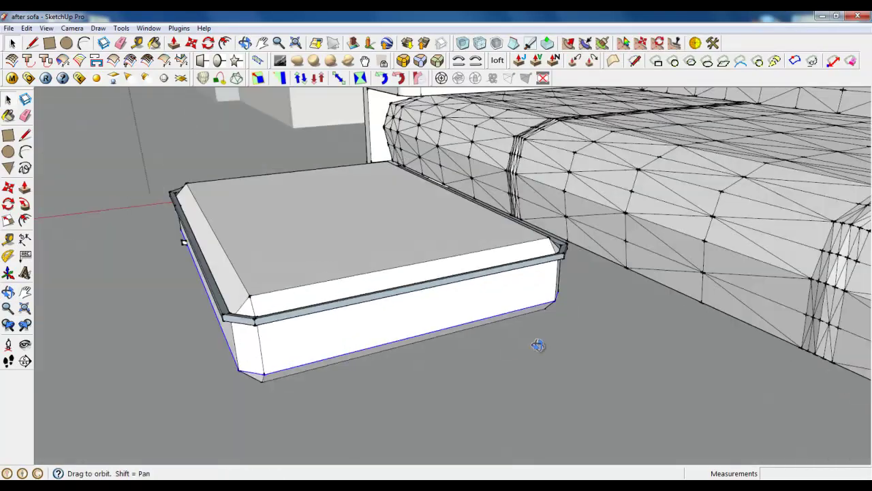
mouse_move(563, 347)
middle_down()
mouse_move(522, 307)
mouse_move(558, 249)
mouse_move(669, 291)
mouse_move(563, 267)
middle_up()
scroll(557, 250, up, 5)
scroll(557, 249, up, 3)
scroll(465, 244, up, 3)
middle_drag(465, 243, 516, 257)
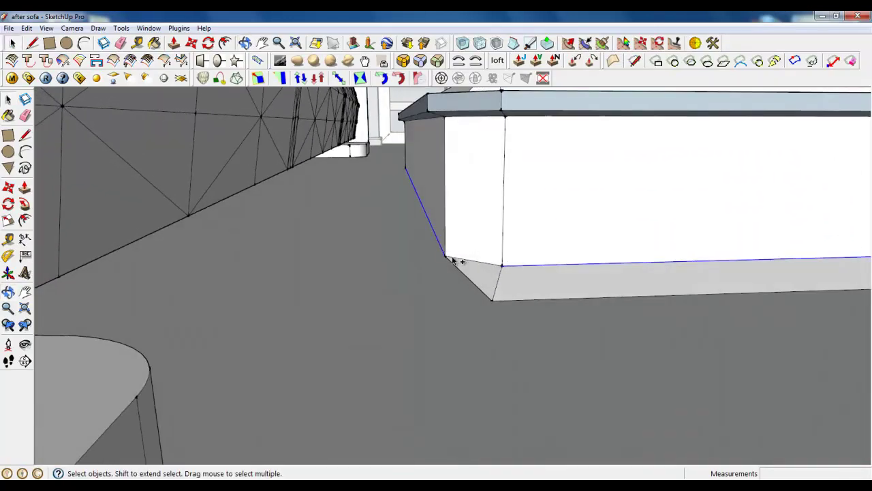
mouse_move(452, 260)
middle_down()
mouse_move(621, 245)
mouse_move(321, 257)
mouse_move(436, 238)
mouse_move(440, 253)
mouse_move(294, 284)
mouse_move(366, 279)
middle_up()
scroll(382, 259, down, 3)
middle_drag(399, 245, 215, 255)
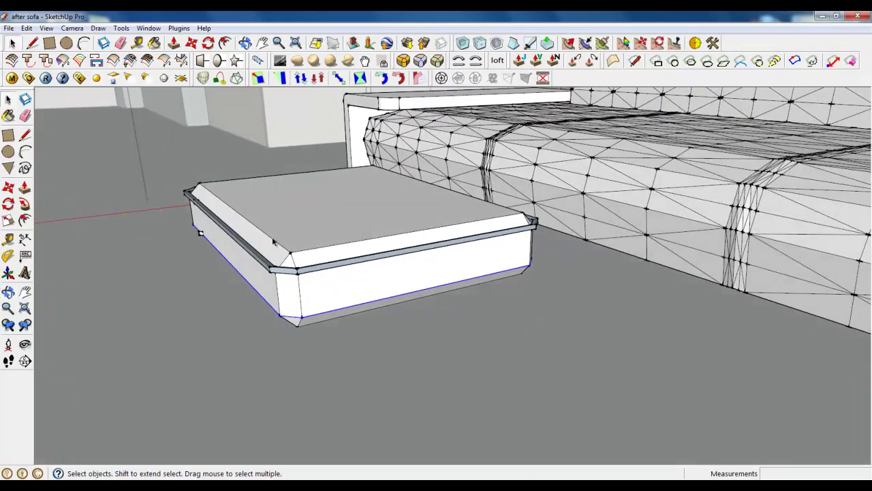
scroll(215, 254, up, 3)
scroll(230, 202, up, 3)
Sweep the lower square along the bottom edges with Follow Me for the bottom piping.
click(24, 203)
scroll(298, 218, down, 1)
scroll(238, 250, down, 3)
key(space)
scroll(262, 223, down, 3)
scroll(348, 213, down, 1)
Apply Subdivide Selection to the whole cushion to triangulate its faces.
triple_click(349, 214)
scroll(359, 228, up, 1)
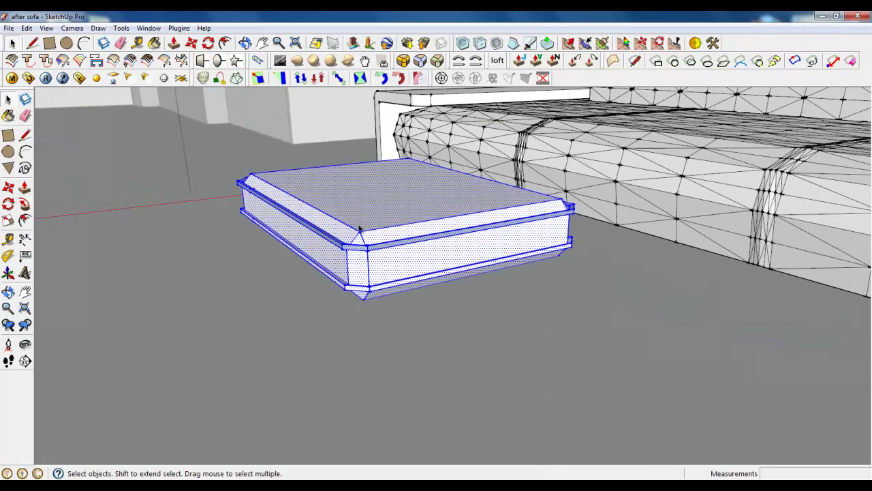
click(482, 43)
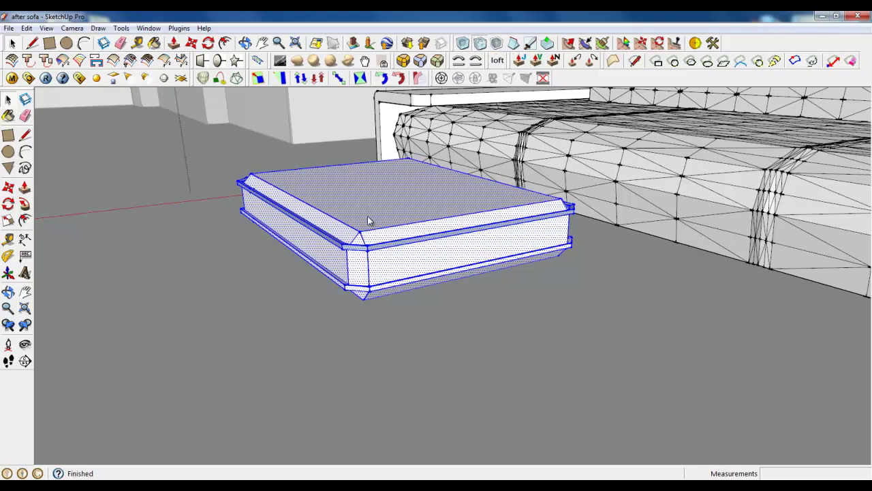
scroll(345, 201, up, 2)
scroll(345, 201, up, 1)
triple_click(346, 201)
Keep Soften/Smooth Edges at 0 degrees on the cushion and reselect its whole mesh.
right_click(353, 180)
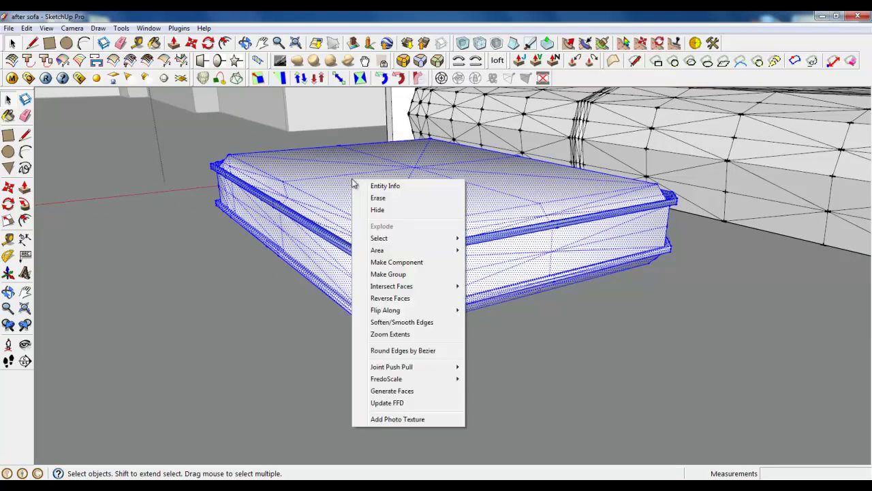
click(409, 321)
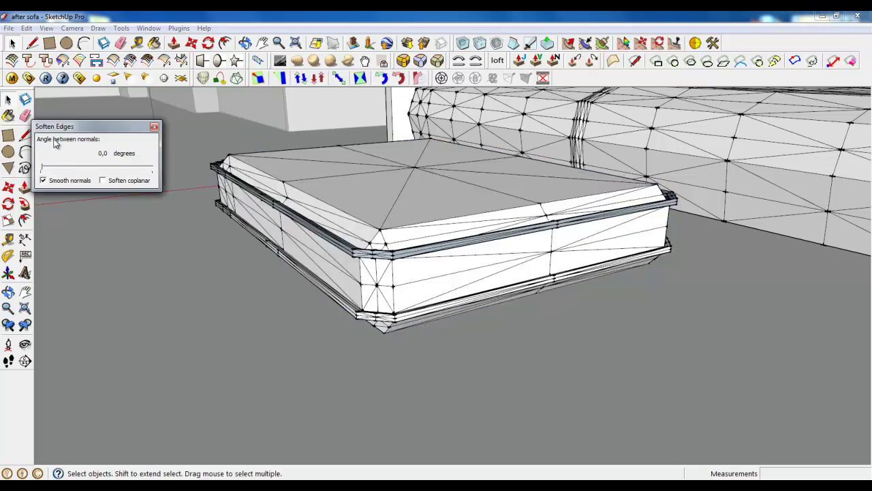
click(155, 128)
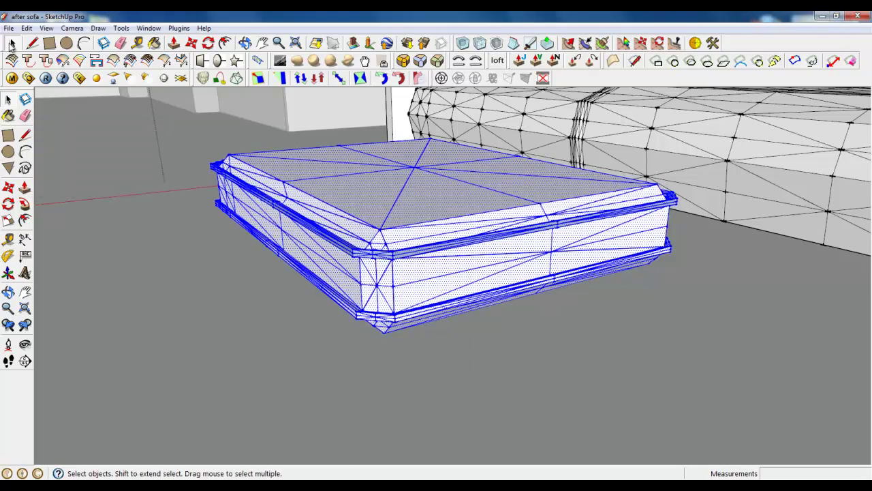
click(334, 204)
middle_drag(334, 204, 366, 240)
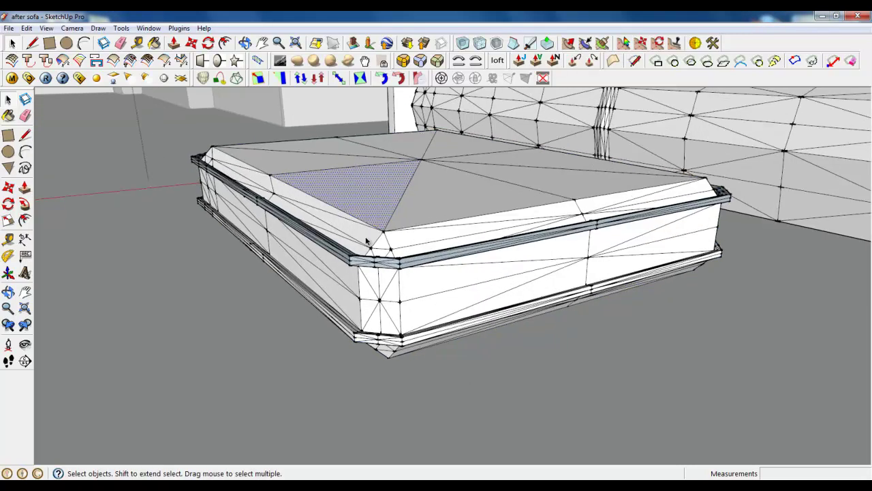
triple_click(400, 232)
Apply Subdivide and Smooth to the cushion with 2 iterations and commit it.
click(464, 47)
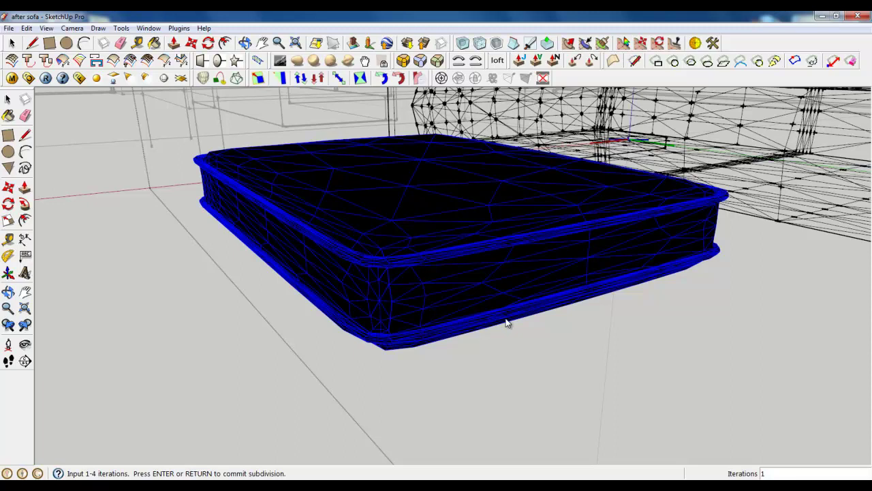
text(2)
key(Return)
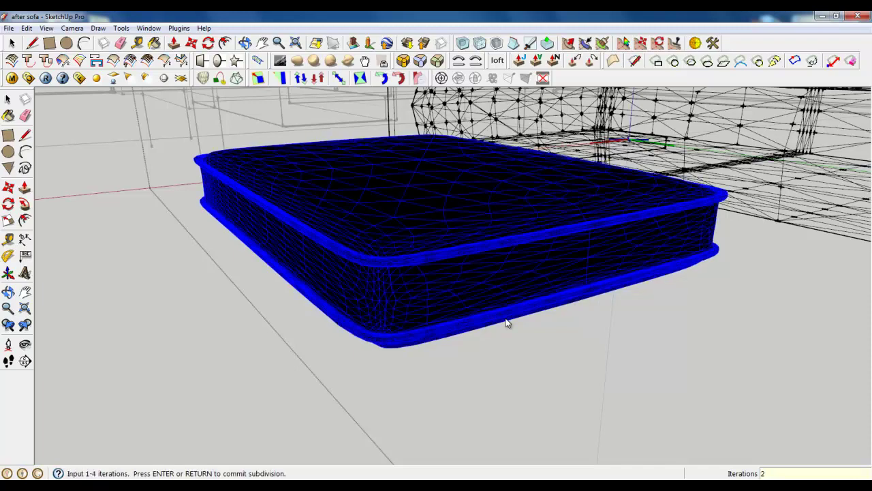
key(Return)
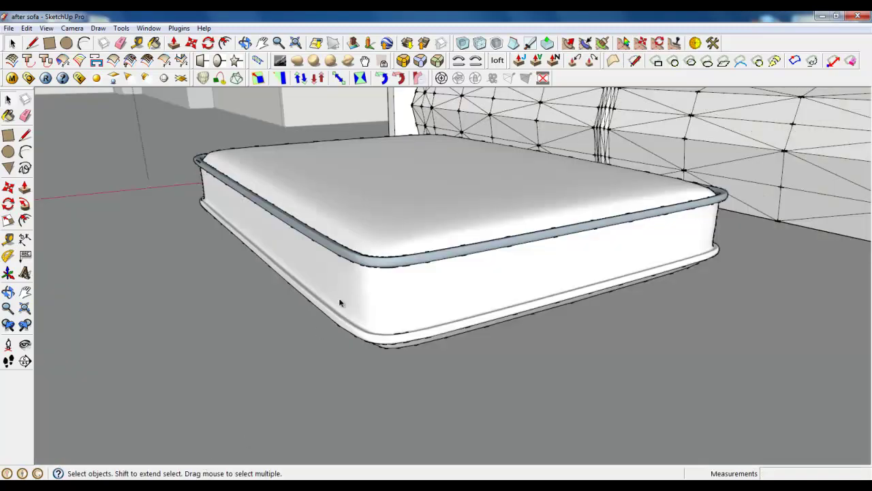
Select the cushion's side face and frame the sofa corner.
scroll(378, 328, down, 2)
click(381, 327)
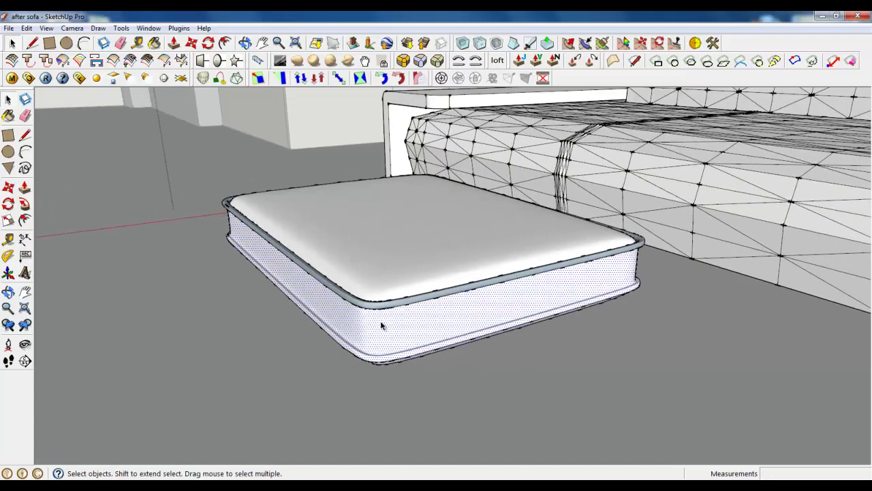
scroll(351, 320, up, 1)
scroll(307, 300, up, 1)
middle_drag(252, 250, 638, 334)
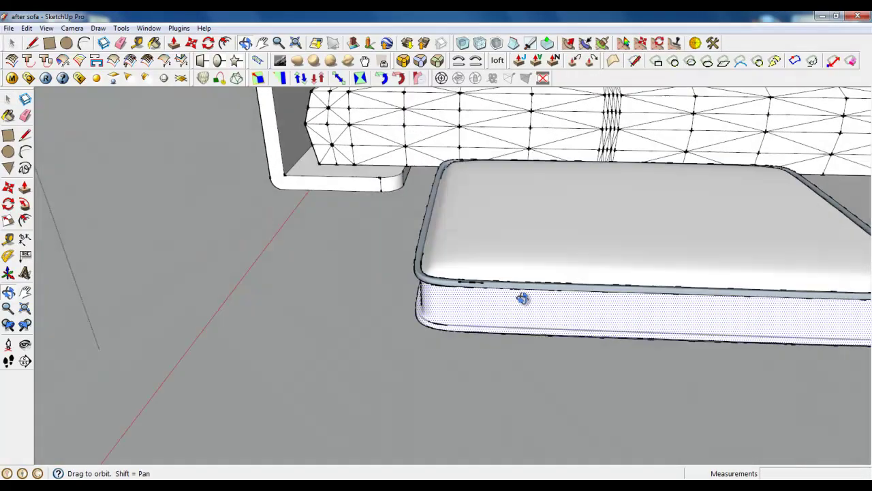
scroll(638, 334, down, 3)
scroll(651, 274, up, 5)
scroll(552, 377, down, 2)
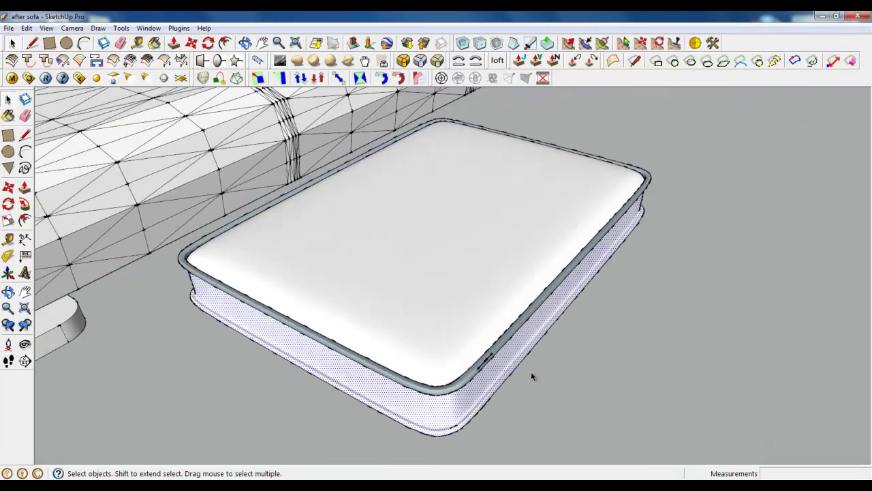
Select the mattress's top face and add its side face to the selection.
middle_drag(523, 372, 516, 342)
scroll(452, 302, down, 1)
scroll(466, 383, down, 1)
scroll(465, 383, up, 1)
scroll(467, 383, up, 2)
click(436, 291)
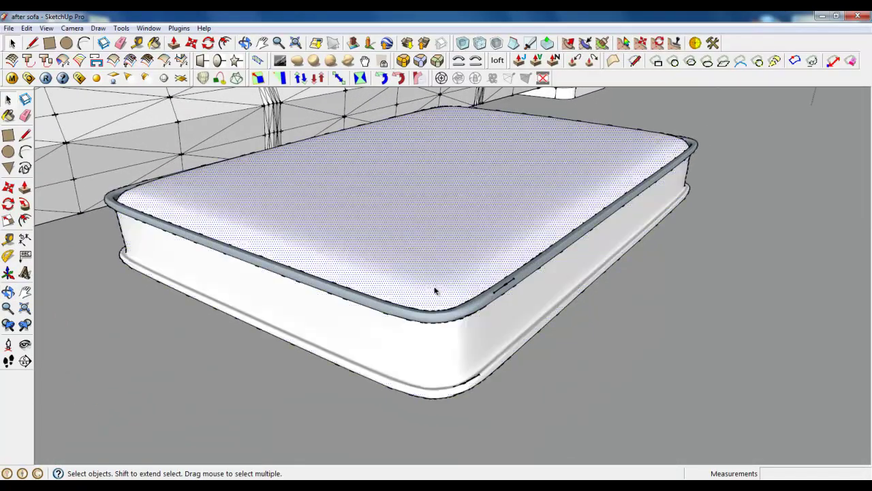
shift+click(313, 307)
scroll(317, 306, down, 1)
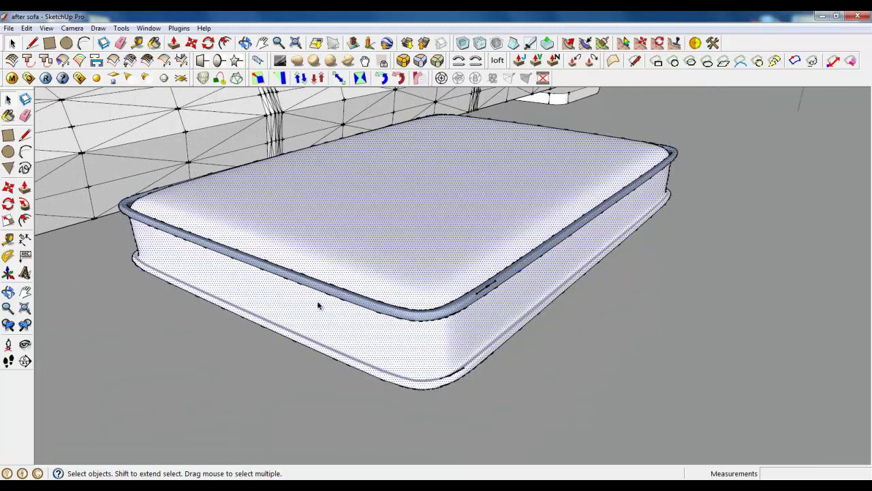
Turn on Hidden Geometry and orbit around the mattress to inspect its triangle mesh.
click(47, 27)
click(79, 68)
click(370, 250)
middle_drag(459, 295, 409, 205)
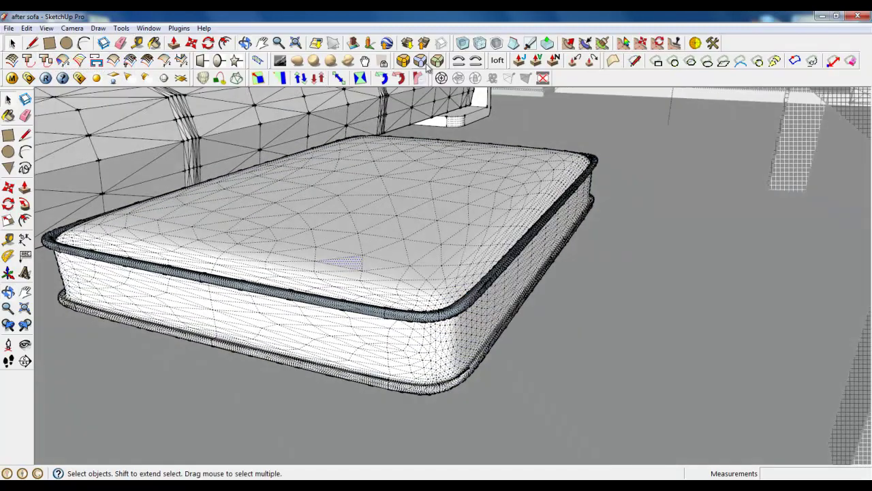
middle_drag(438, 298, 291, 135)
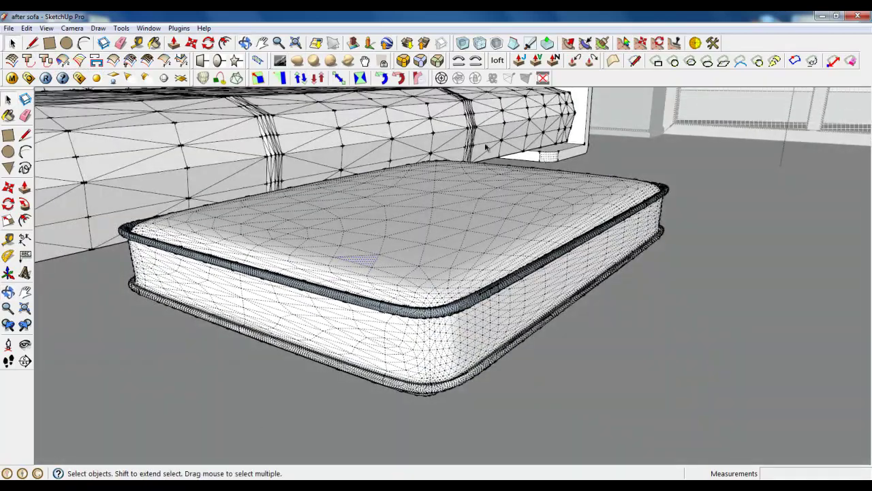
mouse_move(454, 270)
middle_down()
mouse_move(331, 327)
mouse_move(514, 284)
mouse_move(566, 245)
mouse_move(577, 247)
mouse_move(502, 273)
mouse_move(351, 370)
mouse_move(424, 415)
middle_up()
scroll(416, 322, up, 2)
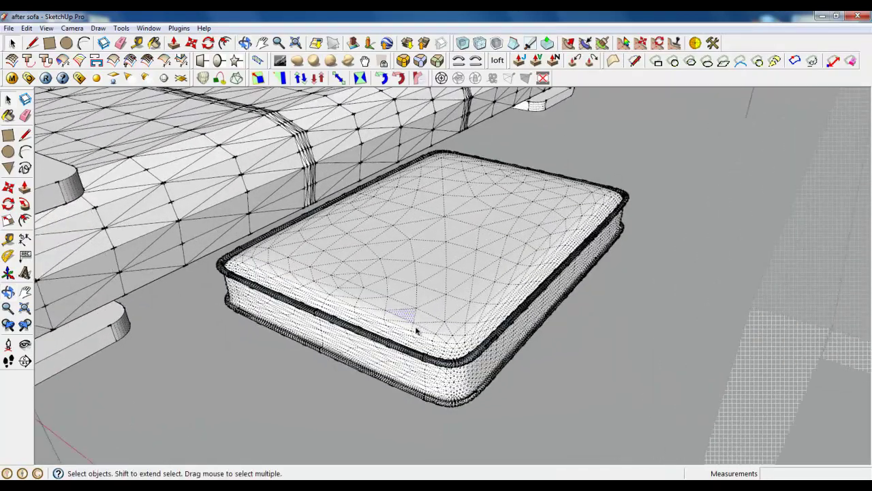
scroll(418, 334, up, 2)
scroll(422, 354, down, 2)
middle_drag(409, 334, 330, 102)
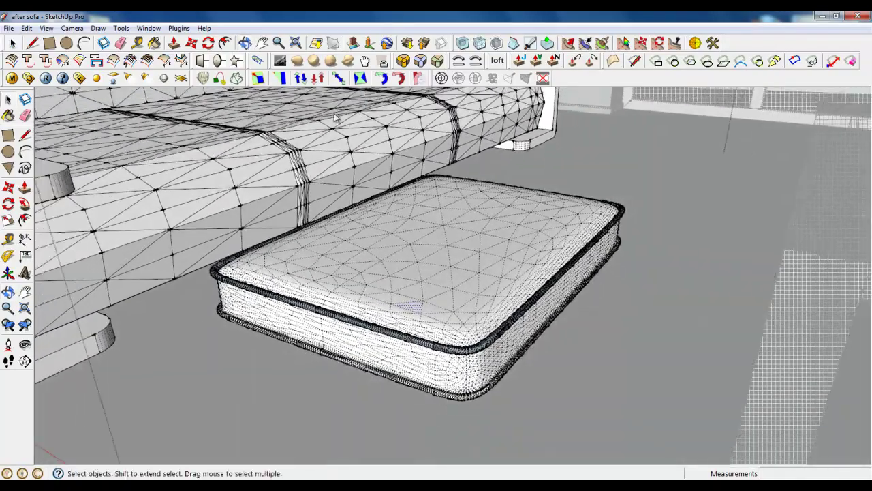
Activate the sculpting brush and change its Radius from 108 to 100 mm.
click(348, 62)
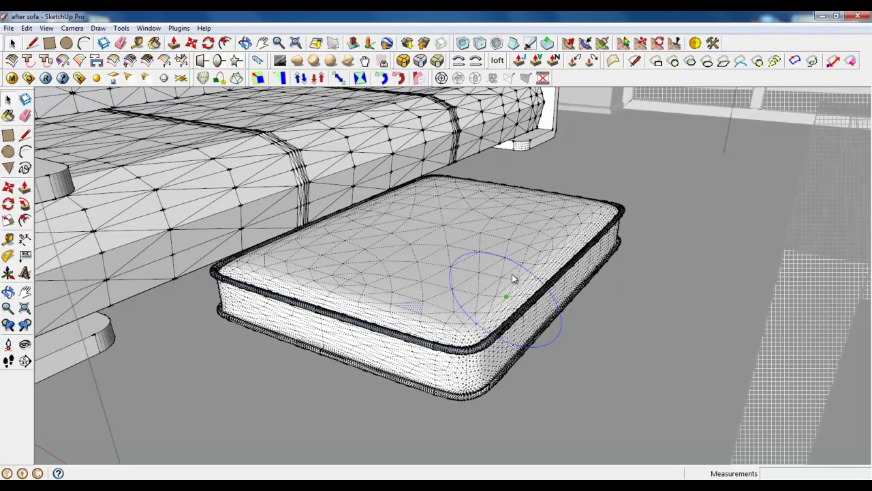
scroll(512, 273, up, 3)
scroll(520, 281, down, 3)
key(Tab)
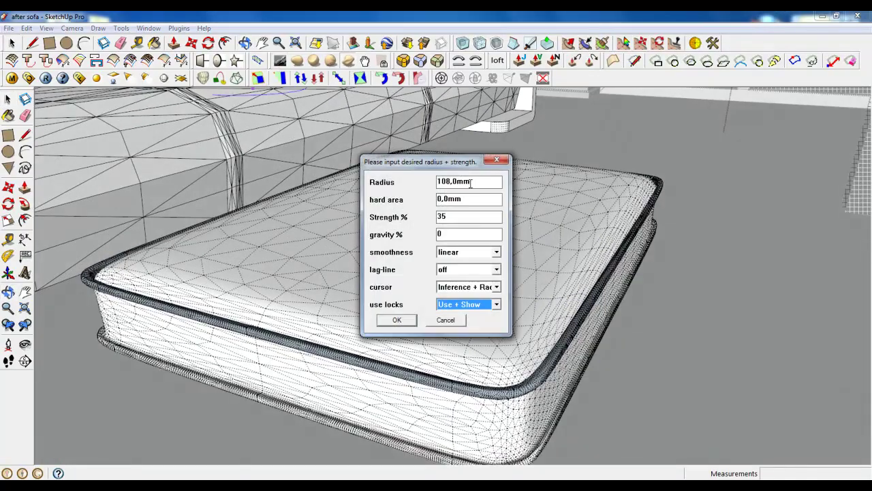
double_click(451, 181)
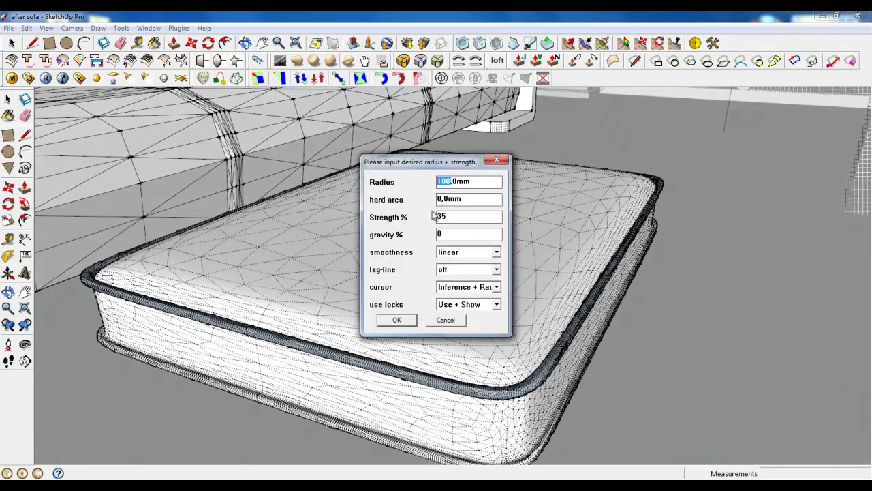
text(100)
click(394, 320)
drag(523, 307, 490, 293)
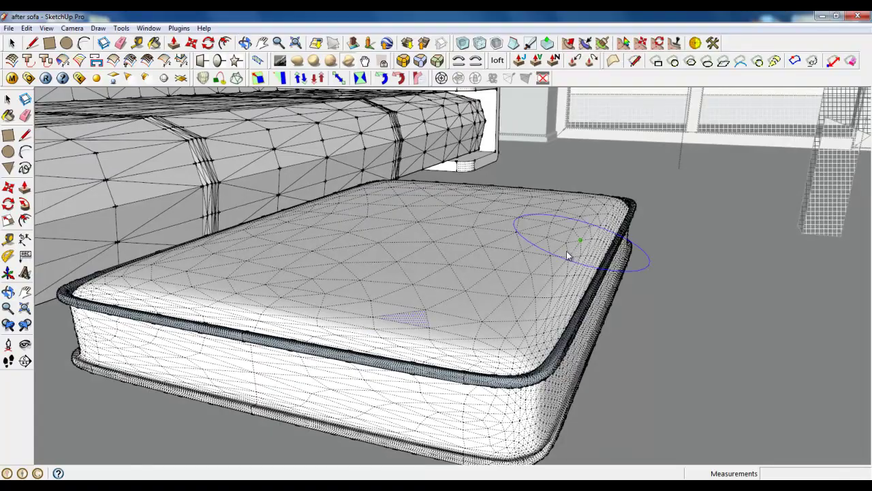
middle_drag(566, 251, 561, 313)
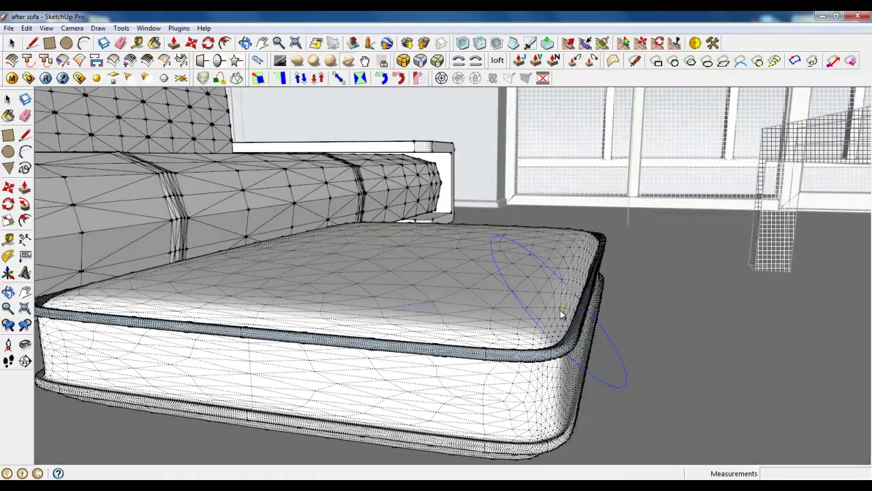
middle_drag(538, 321, 323, 284)
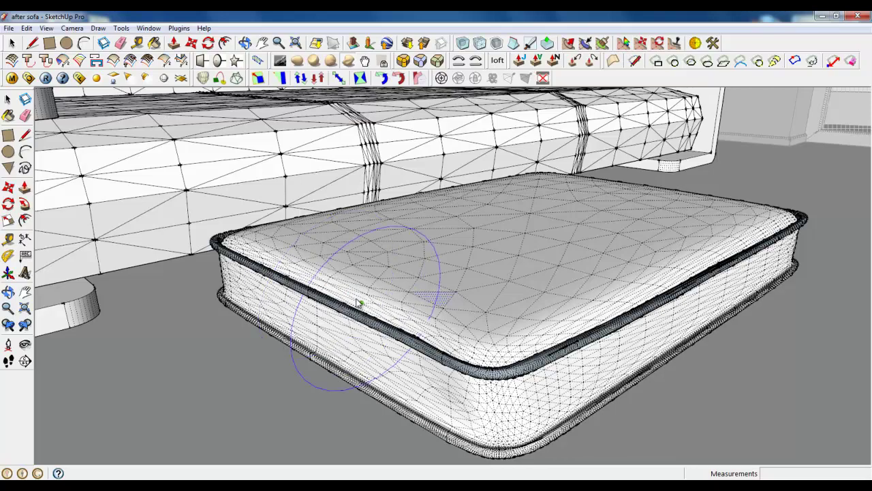
scroll(398, 285, down, 3)
middle_drag(398, 285, 498, 274)
scroll(557, 233, up, 5)
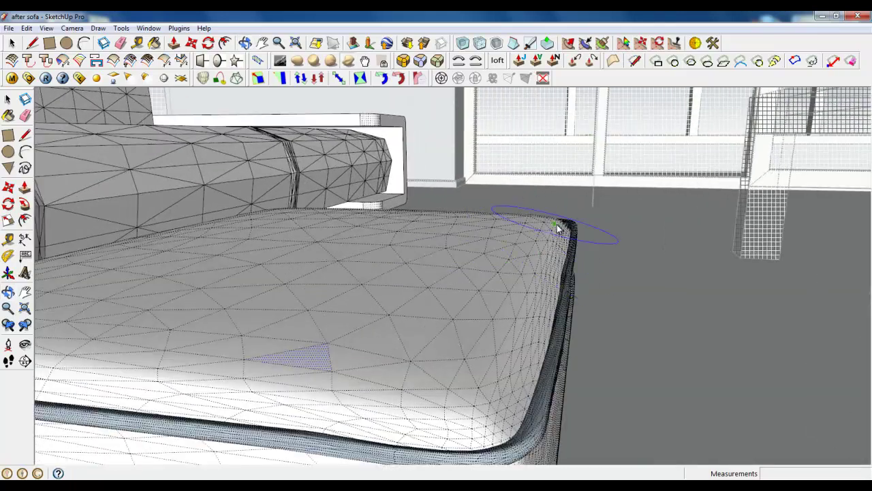
scroll(492, 291, down, 2)
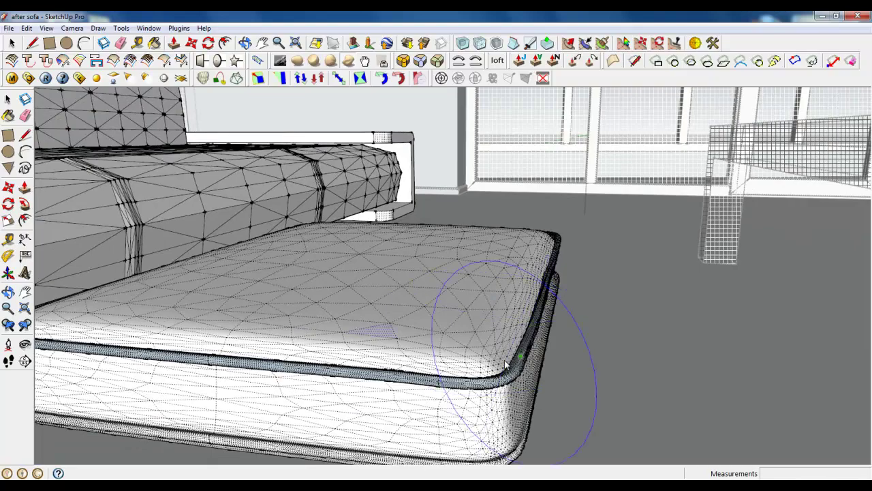
mouse_move(488, 326)
middle_down()
mouse_move(523, 257)
mouse_move(494, 246)
mouse_move(517, 359)
middle_up()
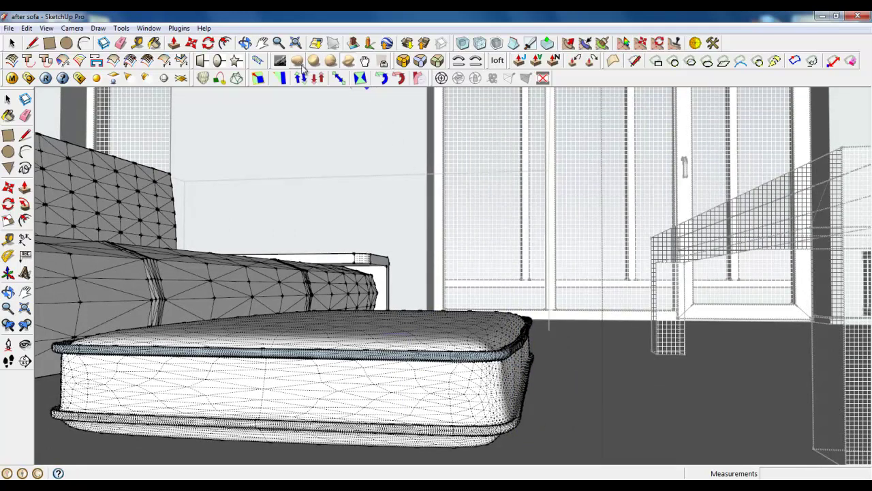
Set the brush radius to 400 mm, test a stroke on the mattress top, and undo it.
mouse_move(436, 382)
middle_down()
mouse_move(296, 406)
mouse_move(306, 388)
middle_up()
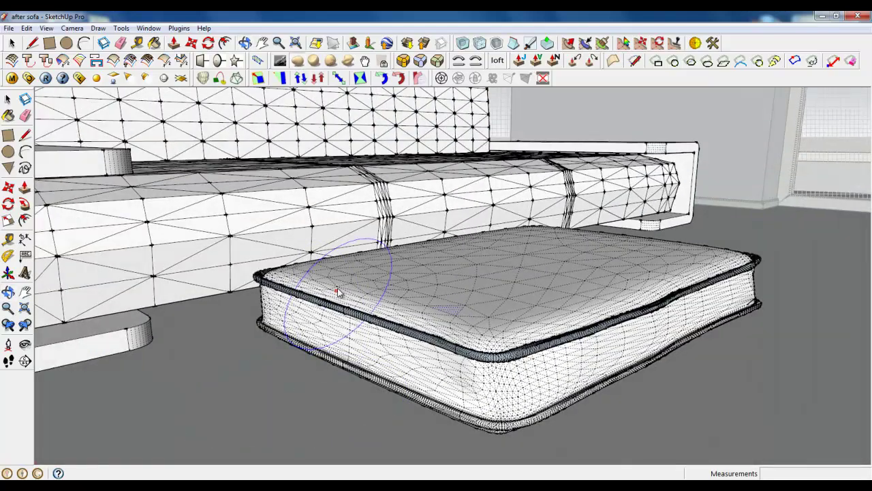
middle_drag(293, 256, 378, 192)
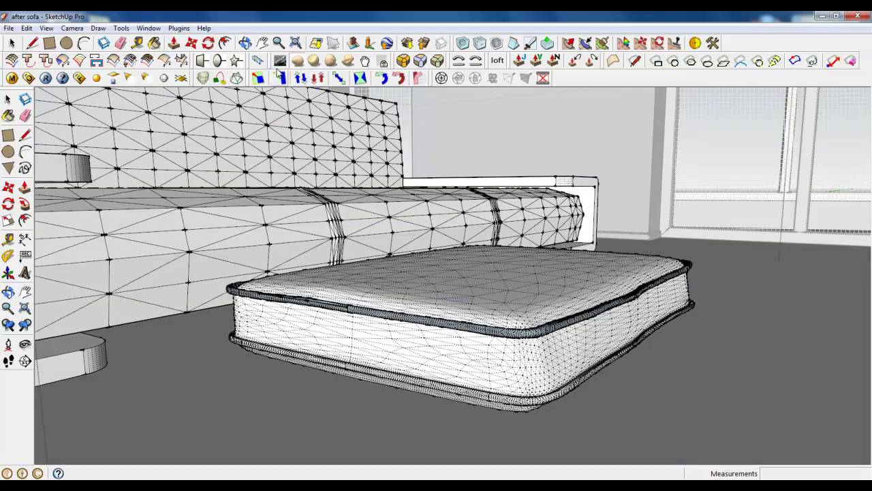
click(279, 61)
double_click(449, 179)
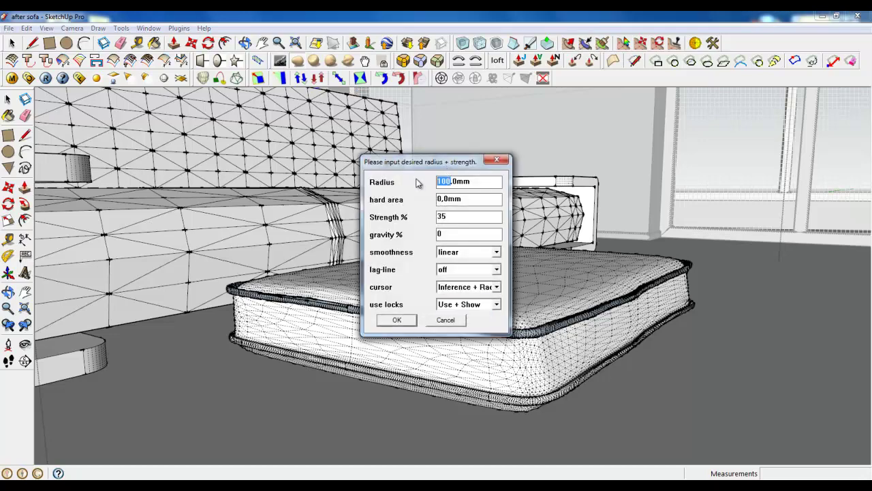
click(399, 320)
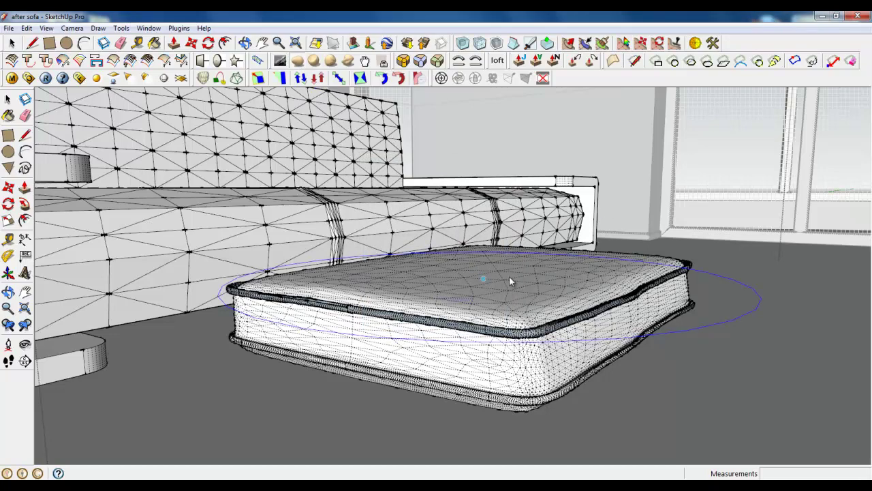
middle_drag(509, 276, 550, 294)
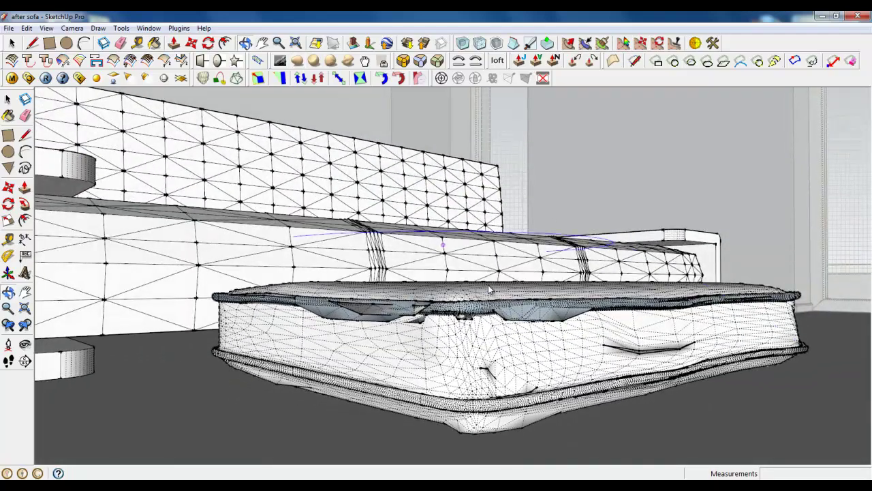
mouse_move(489, 290)
middle_down()
mouse_move(498, 336)
mouse_move(414, 295)
middle_up()
click(499, 334)
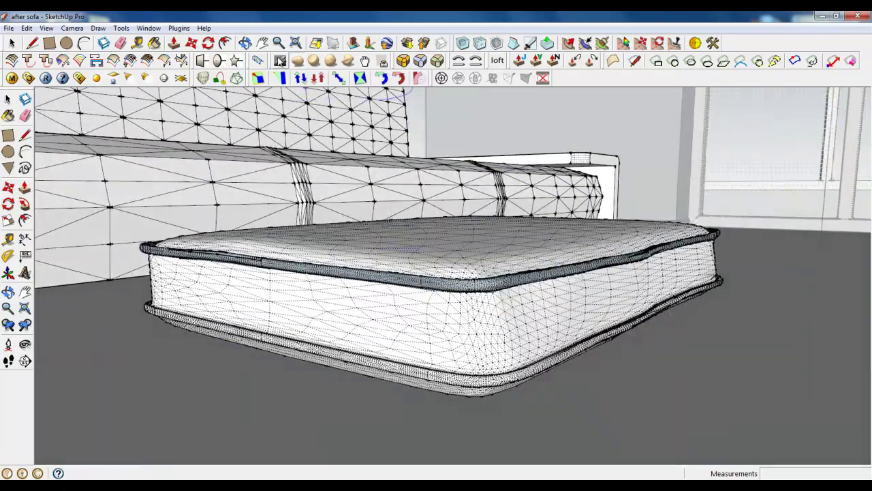
Change the brush radius to 200 mm and reactivate the sculpting brush.
click(280, 61)
drag(452, 181, 407, 179)
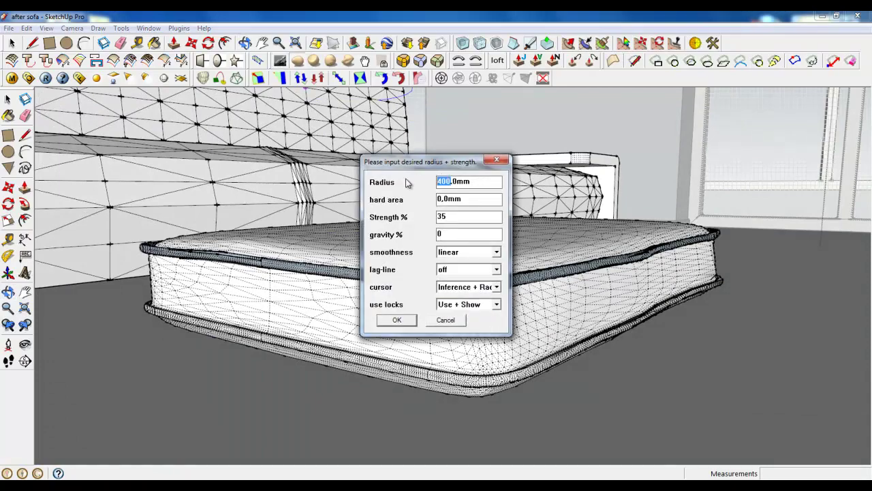
click(397, 319)
mouse_move(396, 320)
middle_down()
mouse_move(549, 301)
mouse_move(252, 201)
middle_up()
scroll(253, 200, up, 2)
click(348, 61)
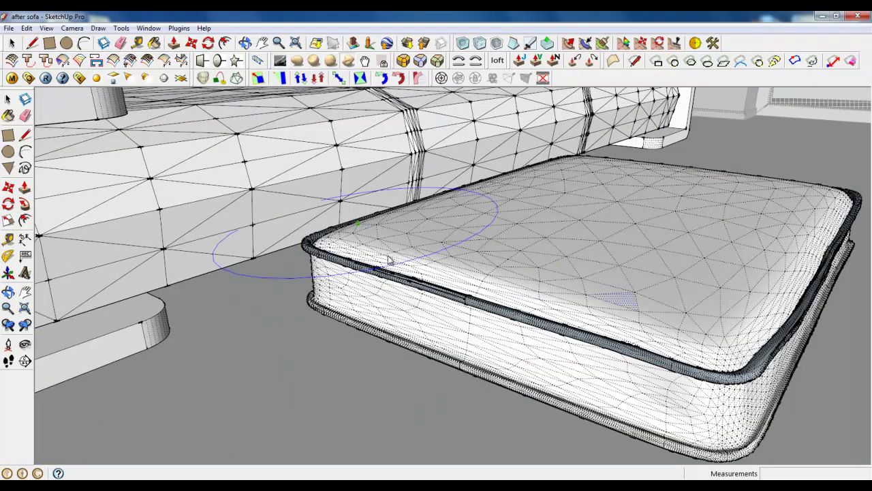
mouse_move(388, 260)
middle_down()
mouse_move(511, 184)
mouse_move(548, 284)
middle_up()
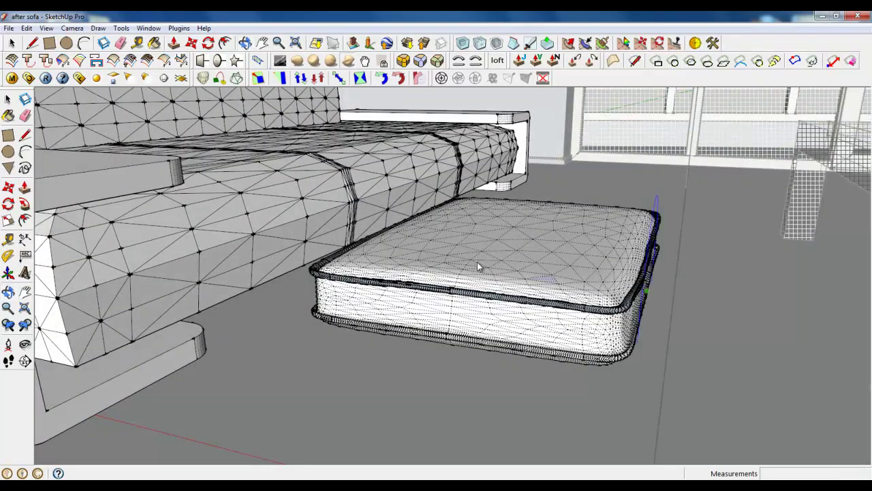
Leave the brush, close the mattress component, and select the mattress.
key(space)
scroll(556, 299, down, 3)
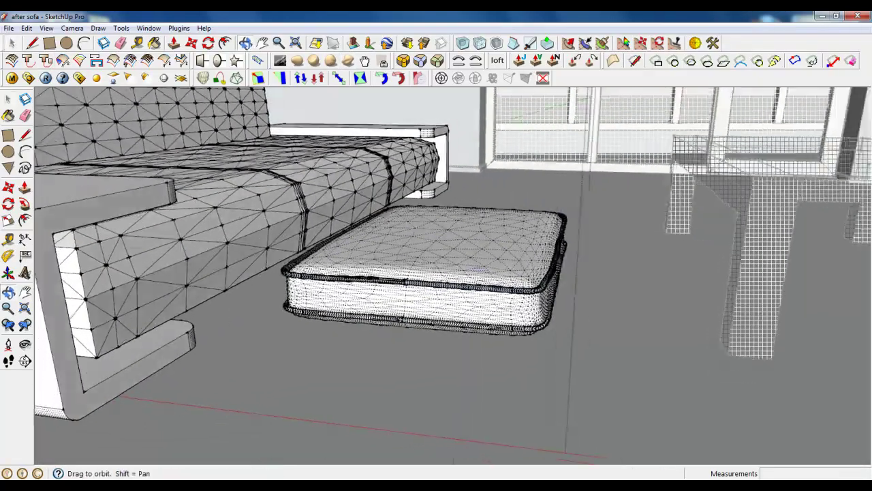
right_click(588, 280)
click(617, 283)
scroll(430, 316, up, 1)
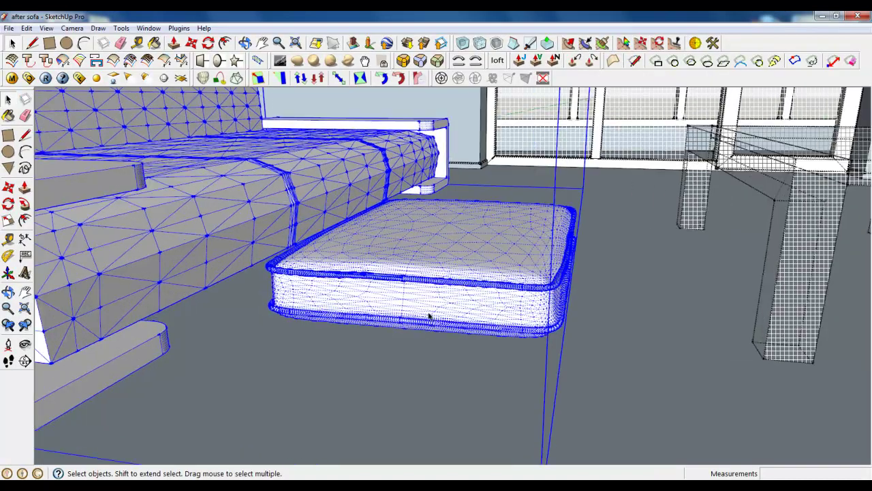
key(Escape)
scroll(400, 292, down, 3)
mouse_move(399, 292)
middle_down()
mouse_move(438, 298)
mouse_move(452, 315)
mouse_move(405, 313)
middle_up()
scroll(433, 306, up, 3)
click(433, 305)
Bend the pillow with Radial Bending, origin at its right side, reference toward the left end.
click(418, 78)
click(563, 311)
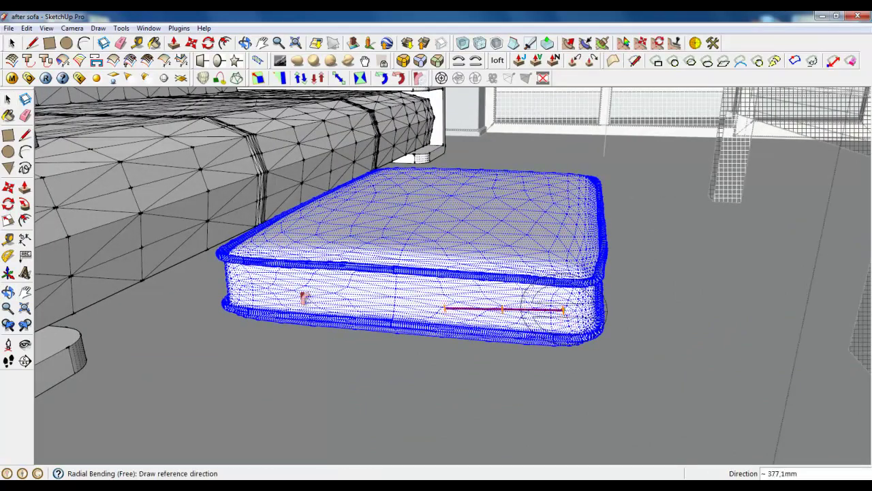
click(251, 294)
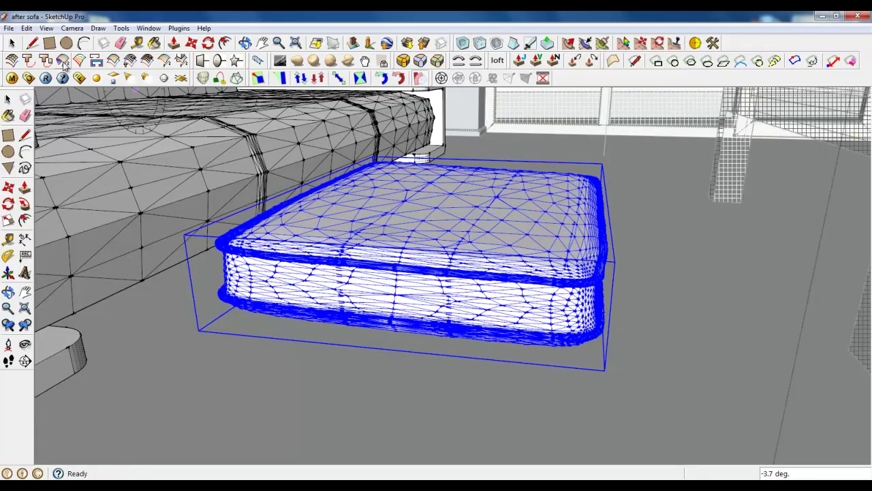
click(12, 44)
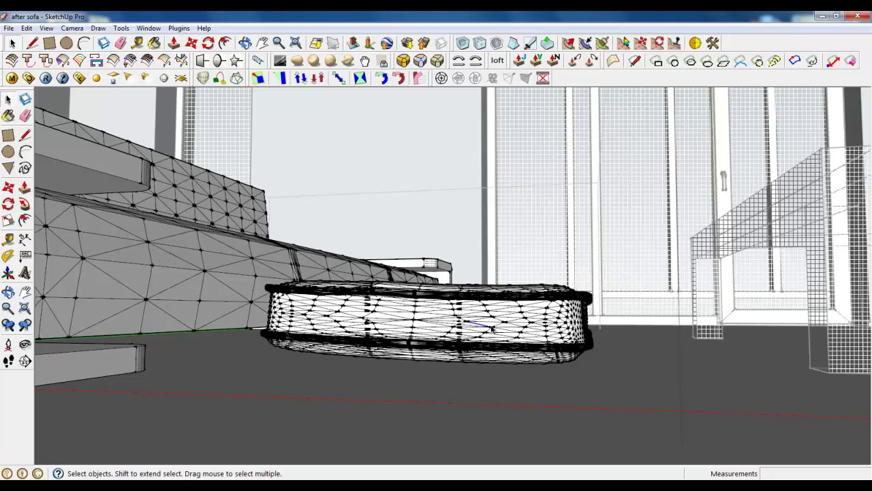
Triple-click to select the whole bent pillow mesh and Make Group from it.
scroll(475, 327, up, 2)
scroll(498, 321, up, 2)
mouse_move(498, 321)
middle_down()
mouse_move(437, 294)
mouse_move(473, 312)
mouse_move(492, 306)
middle_up()
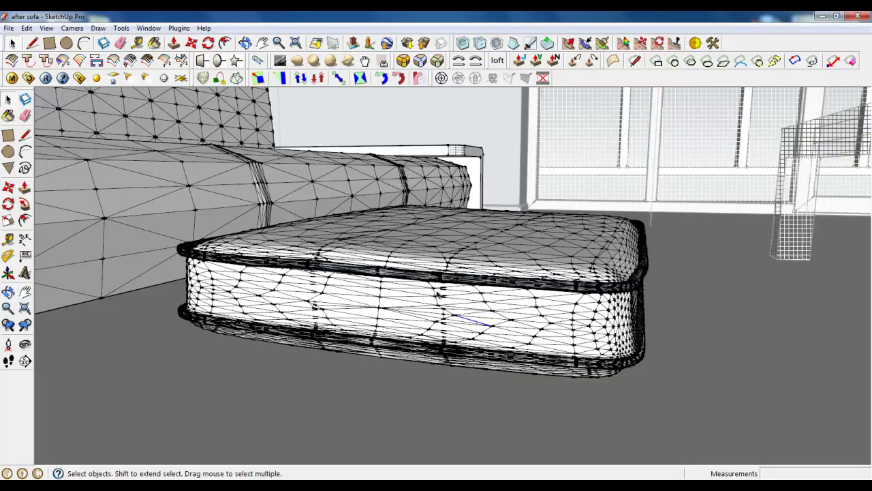
scroll(453, 316, down, 3)
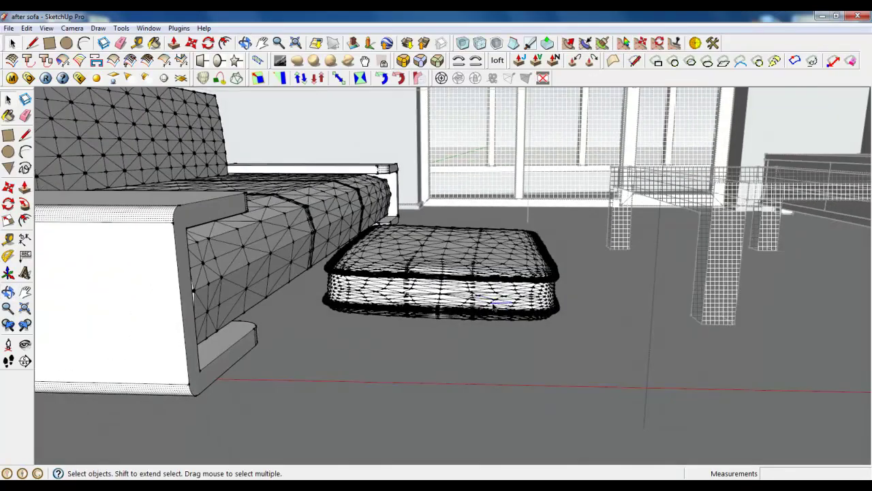
triple_click(494, 304)
right_click(493, 304)
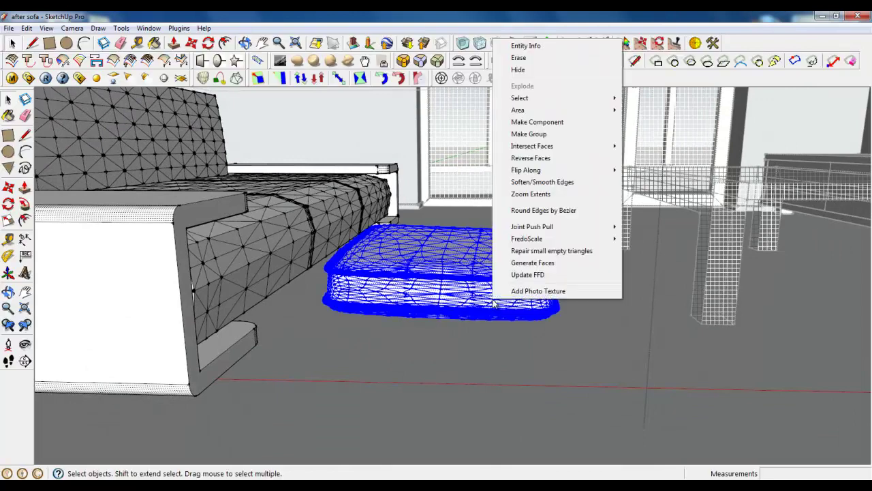
click(533, 135)
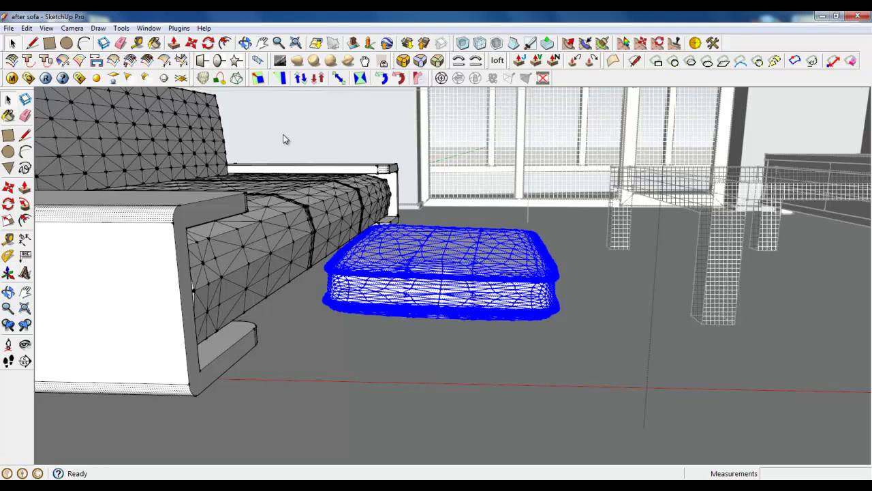
Try tilting the grouped pillow with Rotate, then undo and cancel the attempt.
click(209, 42)
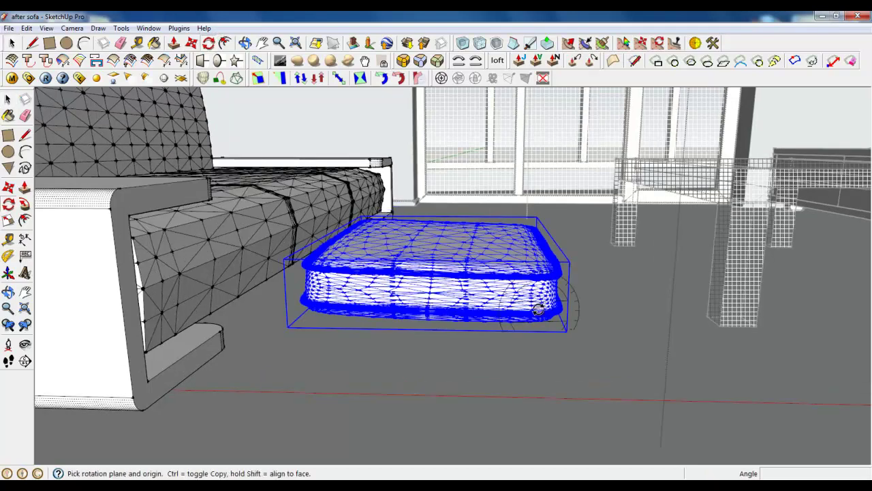
drag(533, 300, 382, 285)
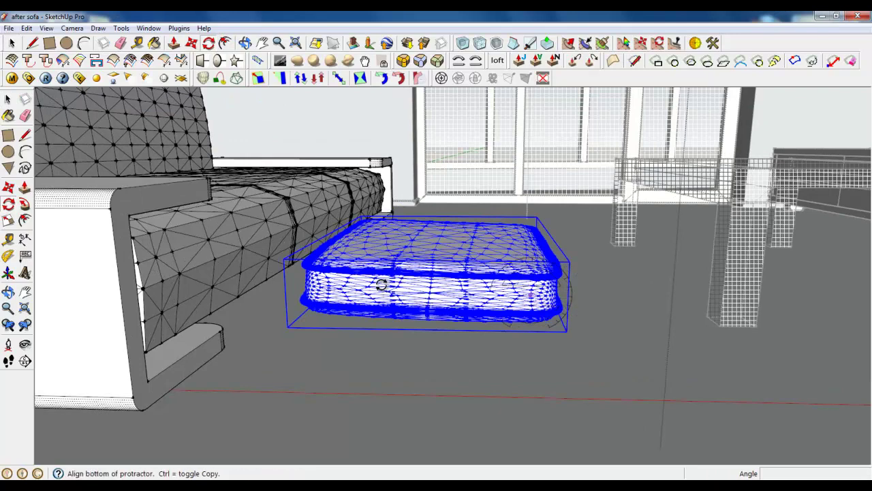
click(334, 289)
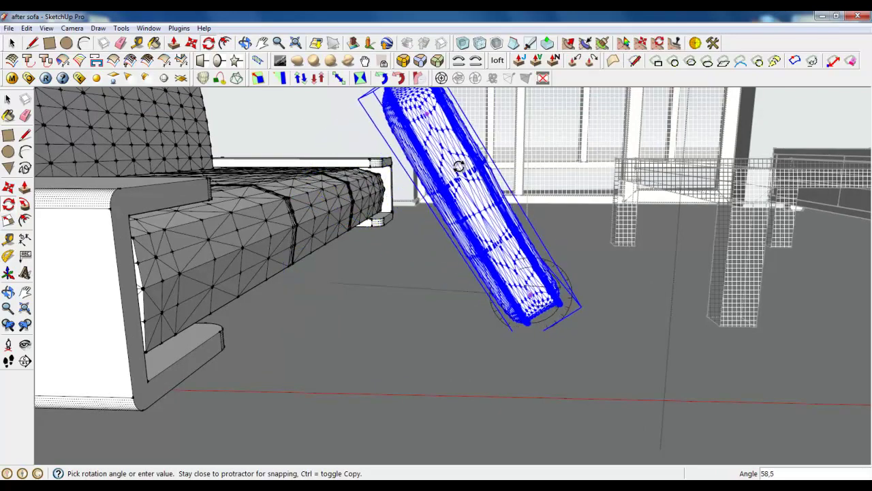
click(508, 154)
mouse_move(506, 366)
middle_down()
mouse_move(304, 406)
mouse_move(436, 349)
middle_up()
key(ctrl+z)
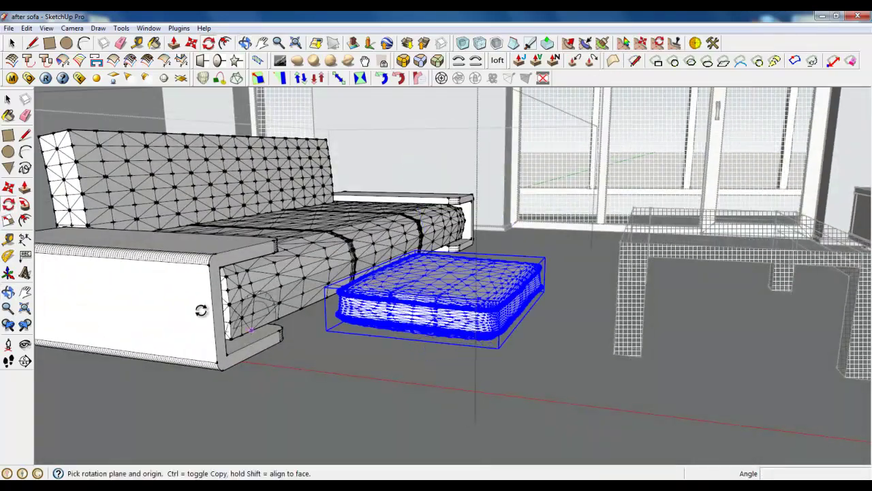
click(175, 297)
click(193, 297)
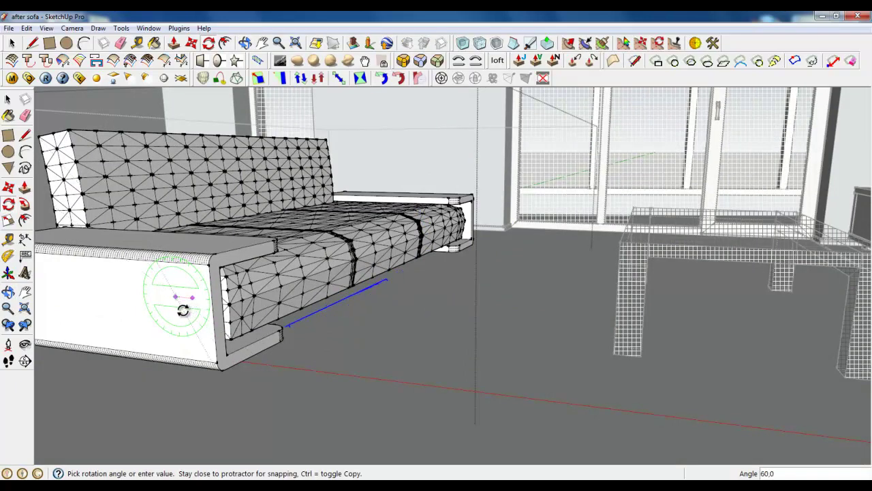
key(Escape)
Move the pillow up against the sofa back.
key(m)
click(341, 302)
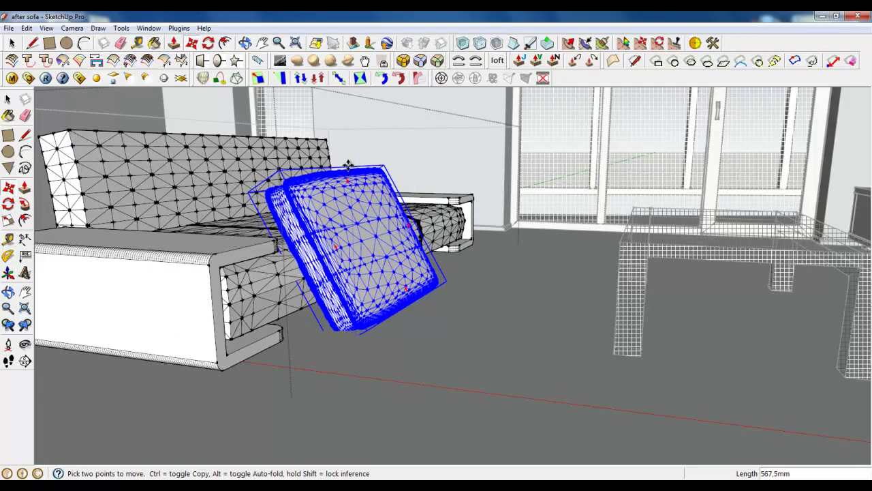
click(347, 145)
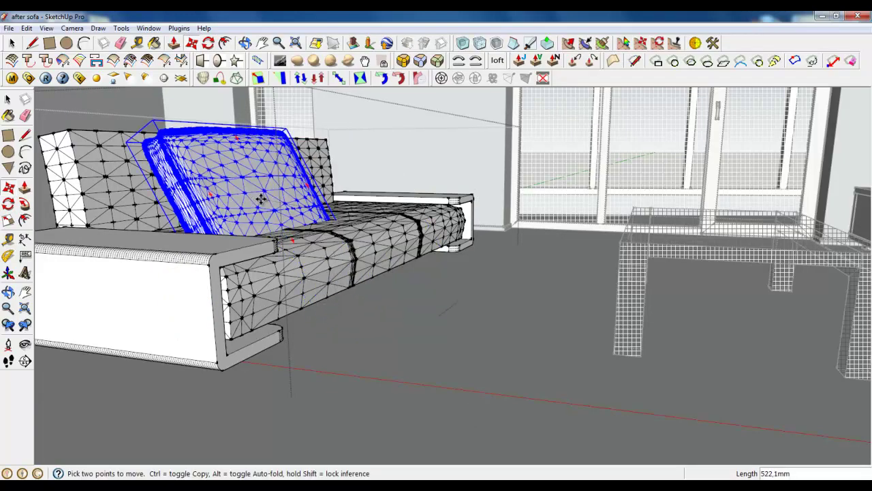
key(o)
mouse_move(157, 276)
mouse_down()
mouse_move(288, 253)
mouse_move(299, 283)
mouse_up()
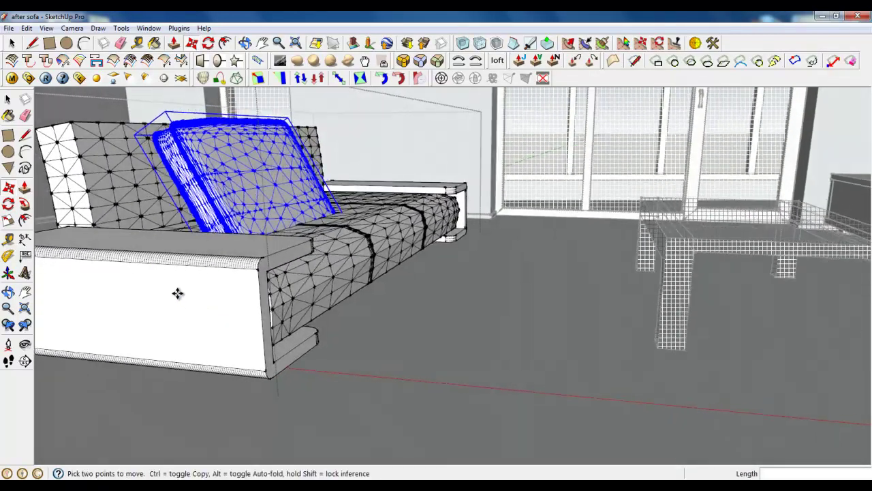
scroll(171, 284, up, 3)
Rotate the pillow a further 15 degrees about the sofa arm's side.
click(209, 42)
middle_drag(376, 279, 291, 307)
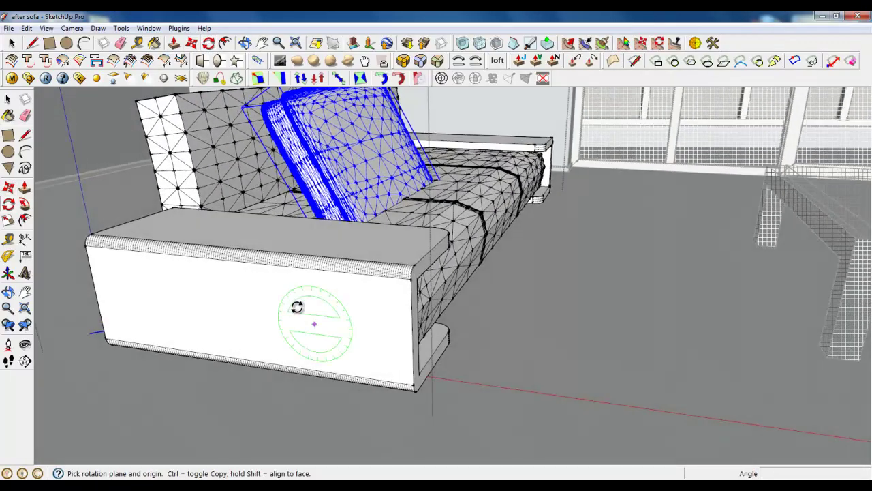
click(226, 283)
click(340, 298)
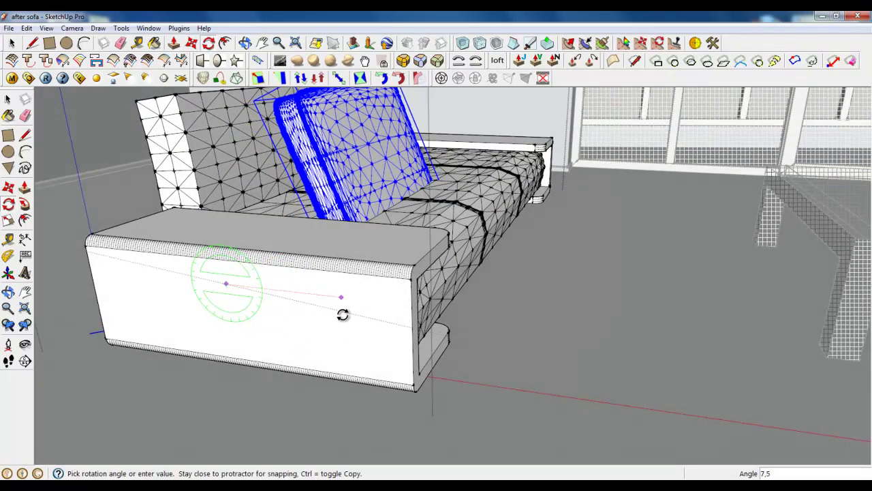
click(342, 323)
Reposition the pillow so it leans against the sofa backrest.
click(192, 43)
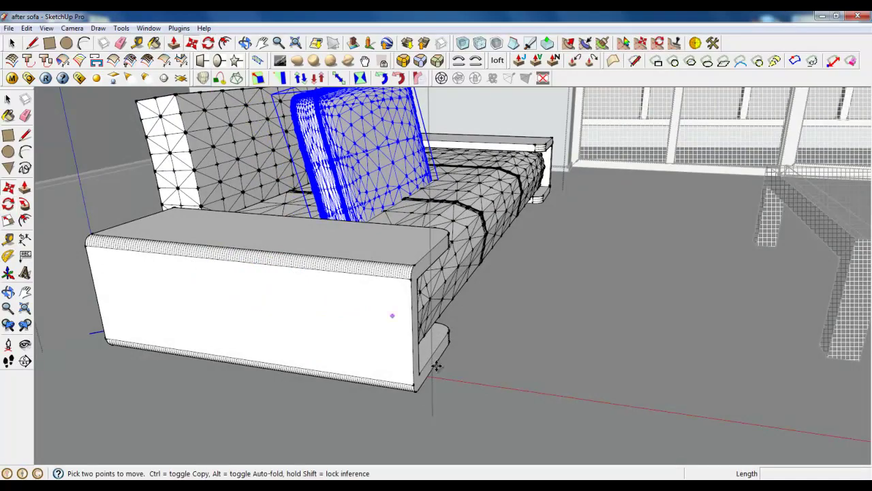
middle_drag(205, 205, 293, 216)
scroll(386, 266, up, 5)
mouse_move(385, 267)
middle_down()
mouse_move(384, 212)
mouse_move(467, 327)
middle_up()
click(473, 301)
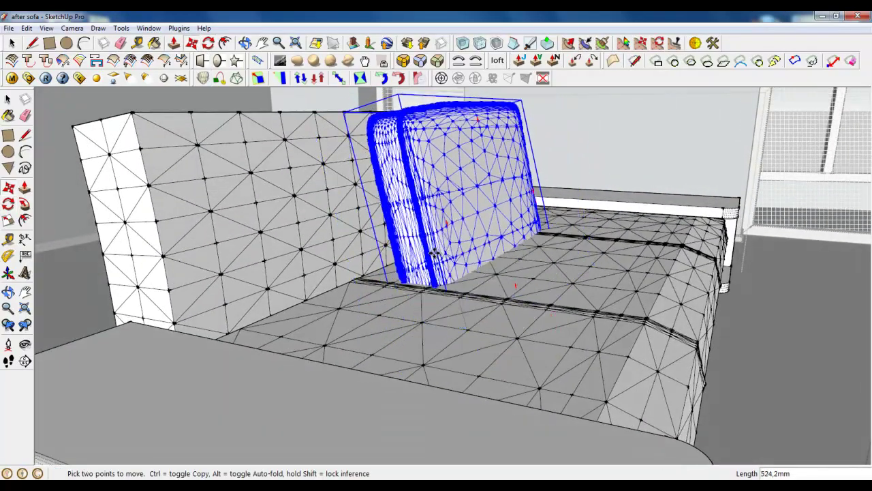
click(314, 298)
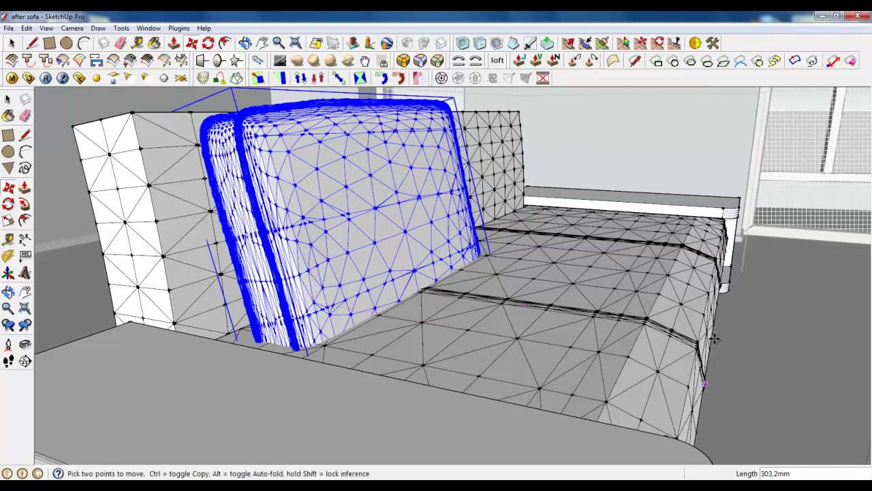
middle_drag(711, 328, 413, 384)
scroll(479, 366, up, 3)
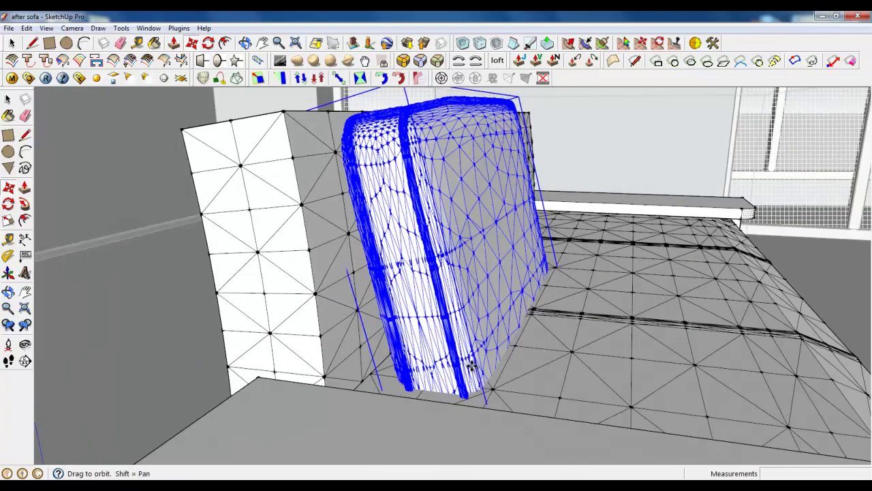
scroll(479, 366, down, 2)
scroll(484, 364, down, 2)
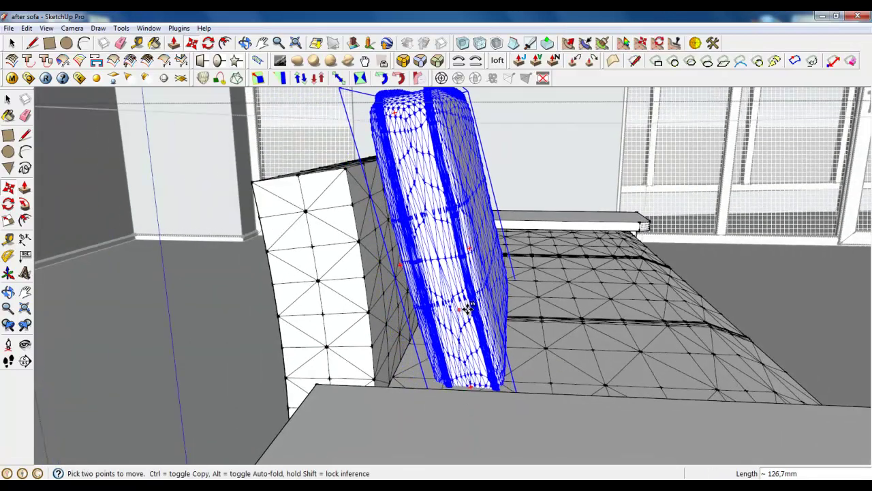
Scale the pillow group to 0.86 from its top corner grip.
mouse_move(470, 320)
middle_down()
mouse_move(324, 313)
mouse_move(334, 290)
mouse_move(126, 275)
middle_up()
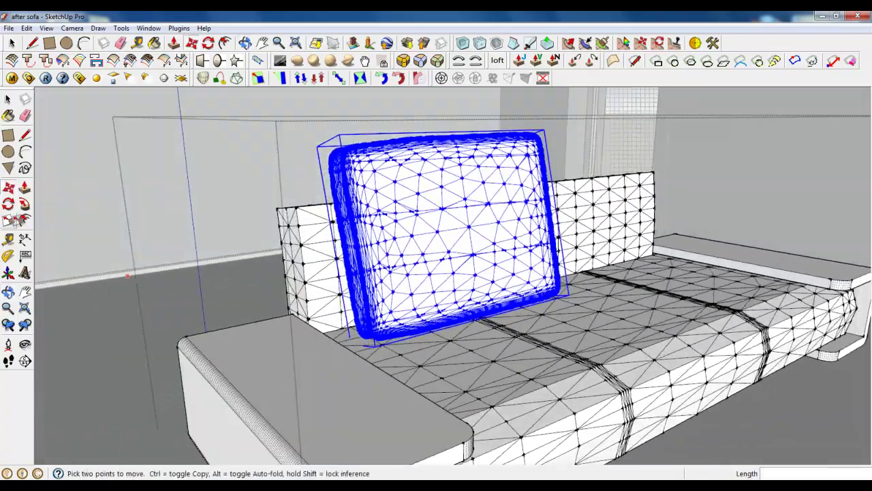
key(s)
drag(543, 130, 518, 151)
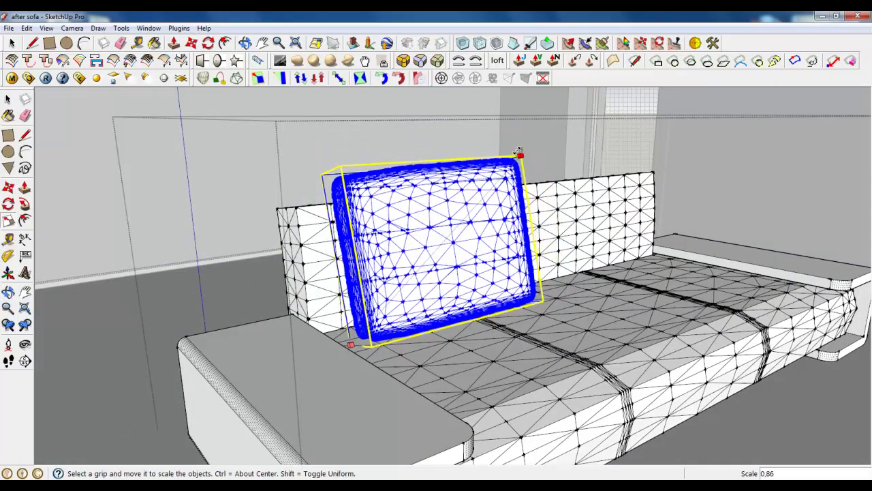
mouse_move(518, 151)
middle_down()
mouse_move(303, 228)
mouse_move(477, 286)
middle_up()
key(space)
Zoom and orbit around the pillow to check its fit against the backrest.
scroll(436, 272, up, 2)
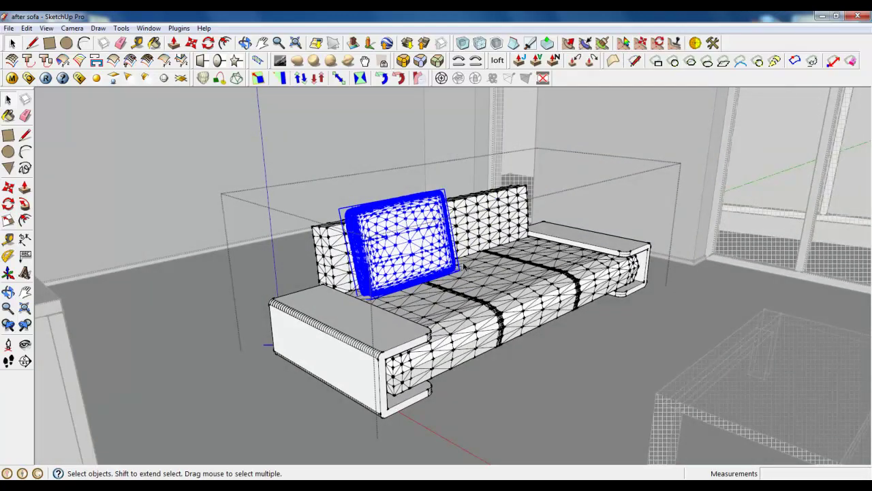
scroll(466, 267, up, 2)
scroll(466, 267, up, 2)
scroll(466, 267, up, 2)
mouse_move(466, 267)
middle_down()
mouse_move(480, 179)
mouse_move(547, 179)
mouse_move(467, 159)
mouse_move(298, 161)
mouse_move(488, 152)
middle_up()
scroll(488, 153, down, 4)
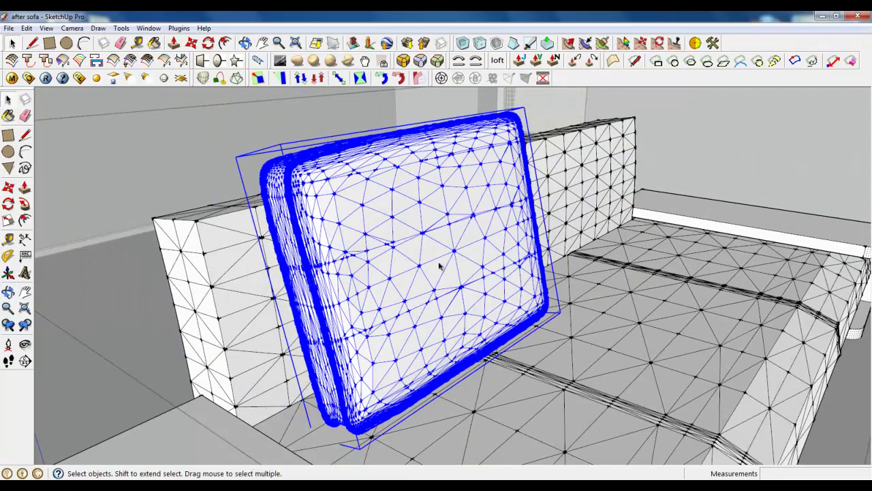
scroll(406, 198, down, 2)
scroll(406, 199, down, 2)
scroll(406, 198, down, 2)
scroll(435, 250, down, 1)
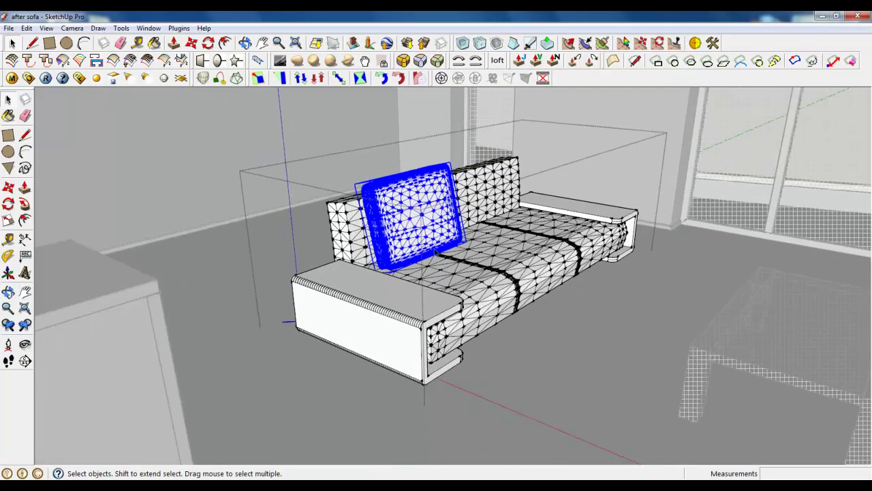